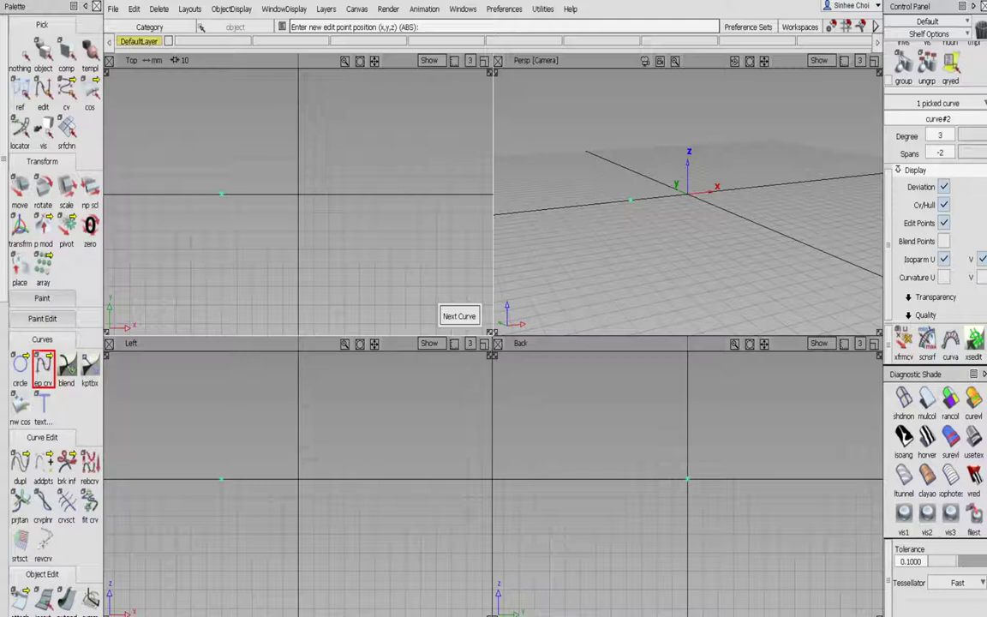
Finish the short edit-point curve in the Top view straight down from the X axis, and shift its end CV slightly in +X.
left_click(221, 251)
left_click(20, 53)
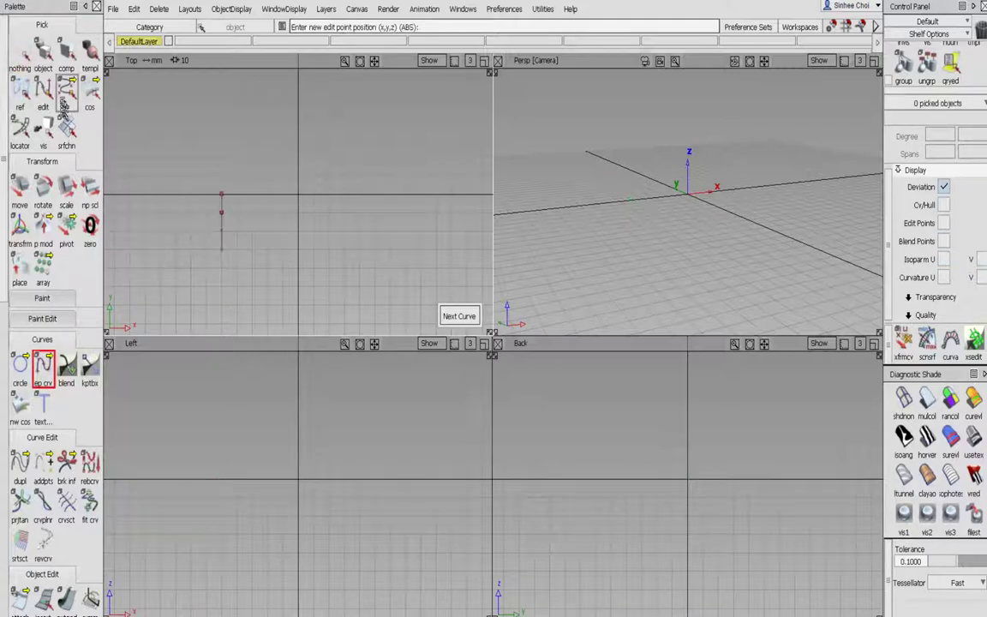
left_click(63, 95)
left_click(20, 184)
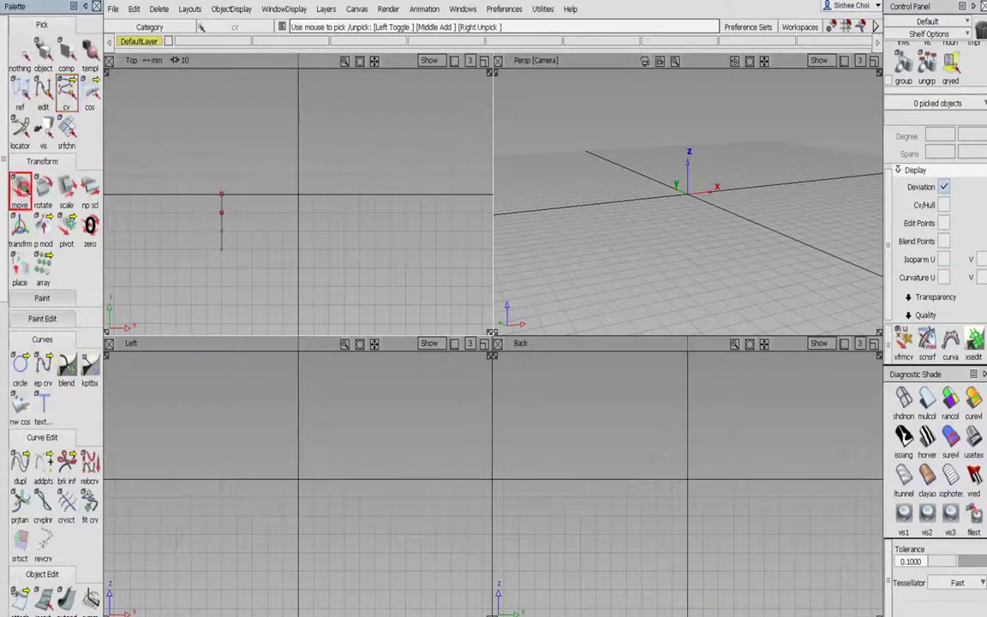
left_click(222, 226)
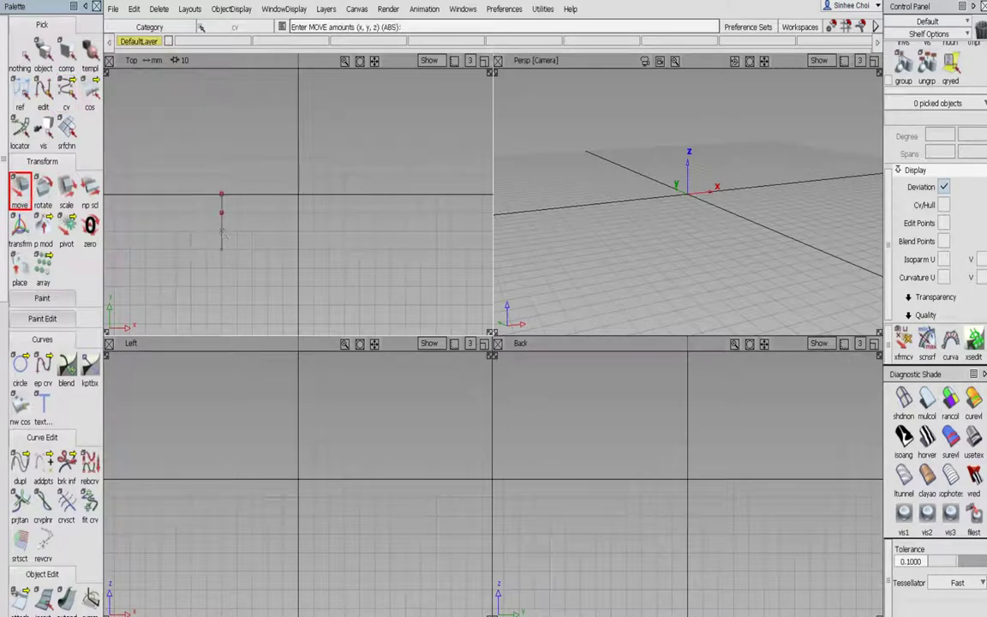
middle_click_drag(222, 232, 225, 255)
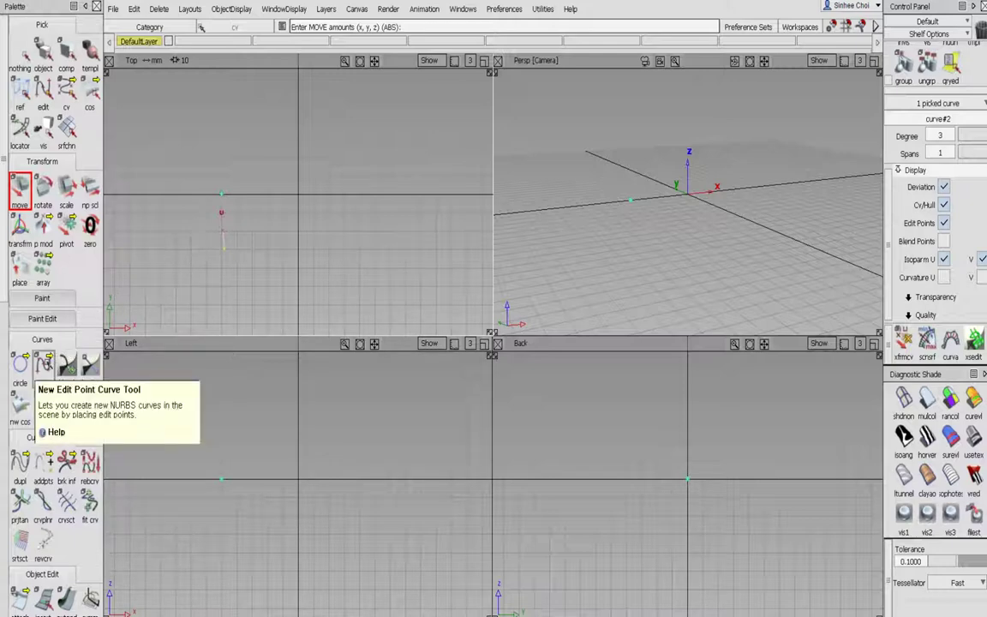
Draw a four-point CV curve in the Left view, arching from above the short curve's start down to the X axis.
left_click_drag(43, 366, 67, 369)
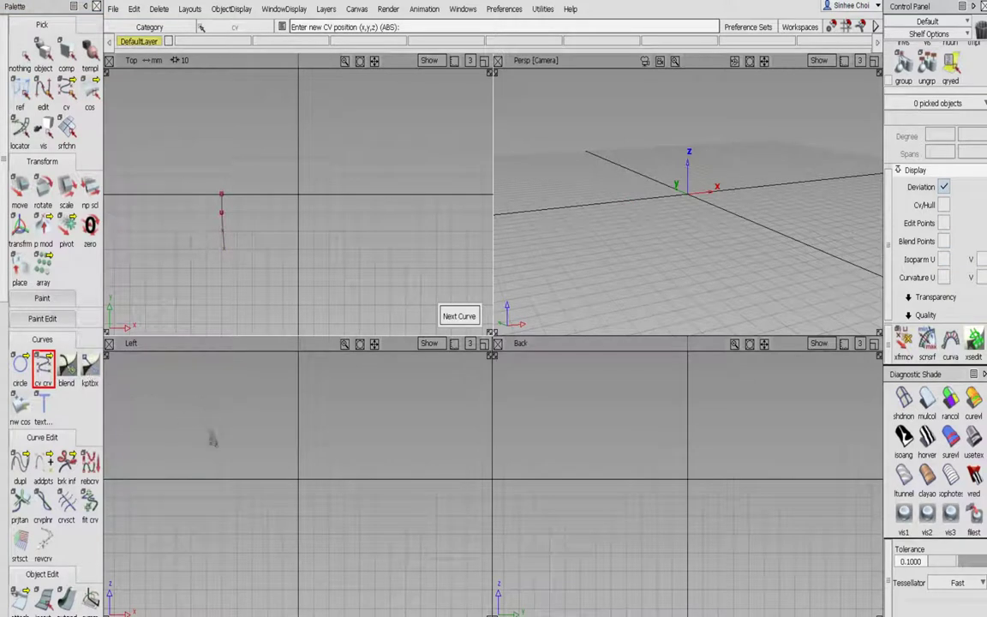
left_click(215, 443)
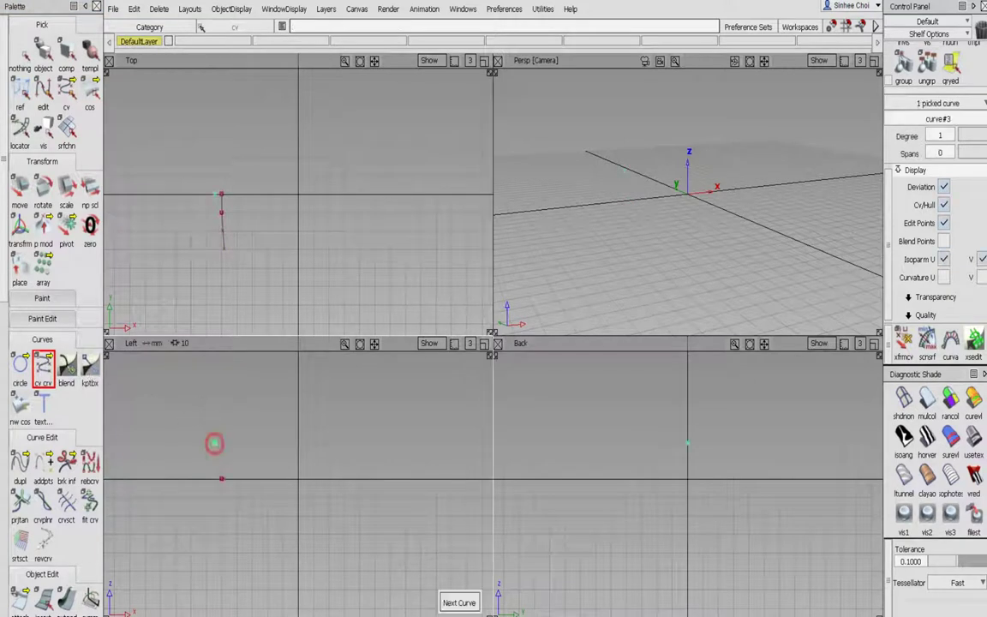
left_click_drag(214, 443, 216, 452)
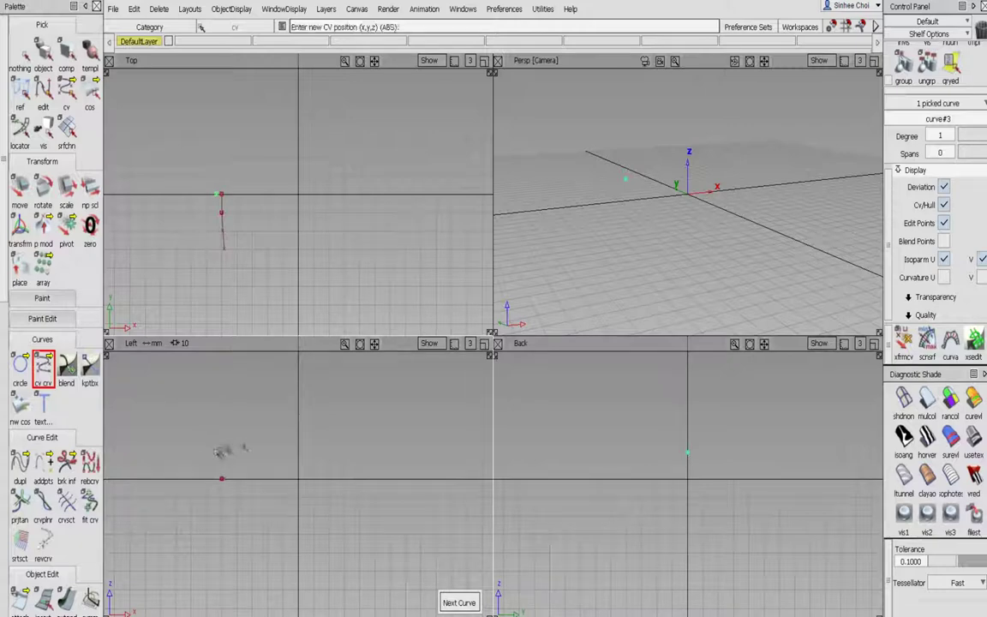
left_click_drag(300, 436, 402, 415)
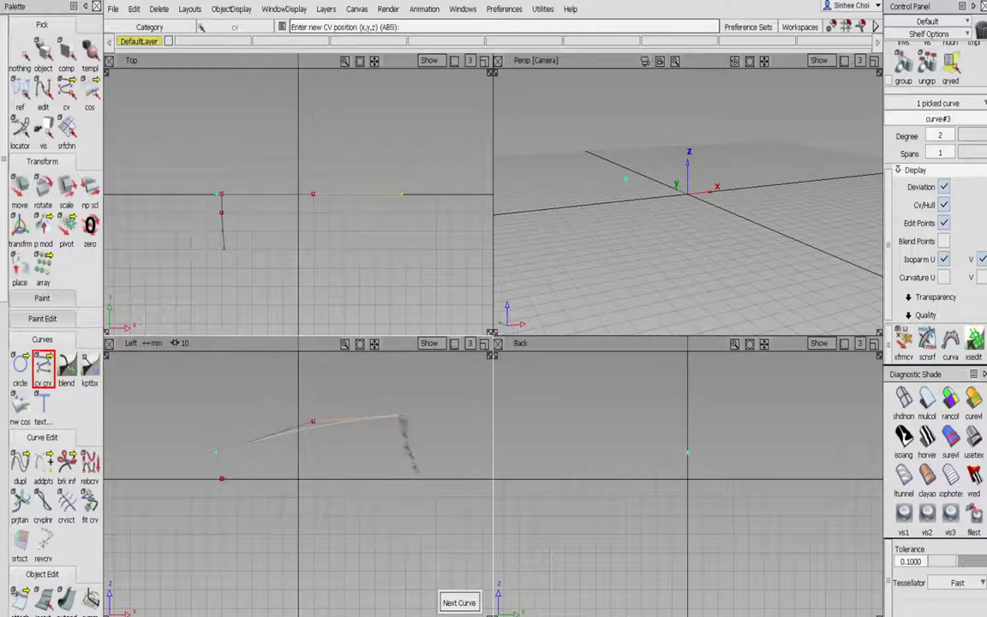
left_click(421, 480)
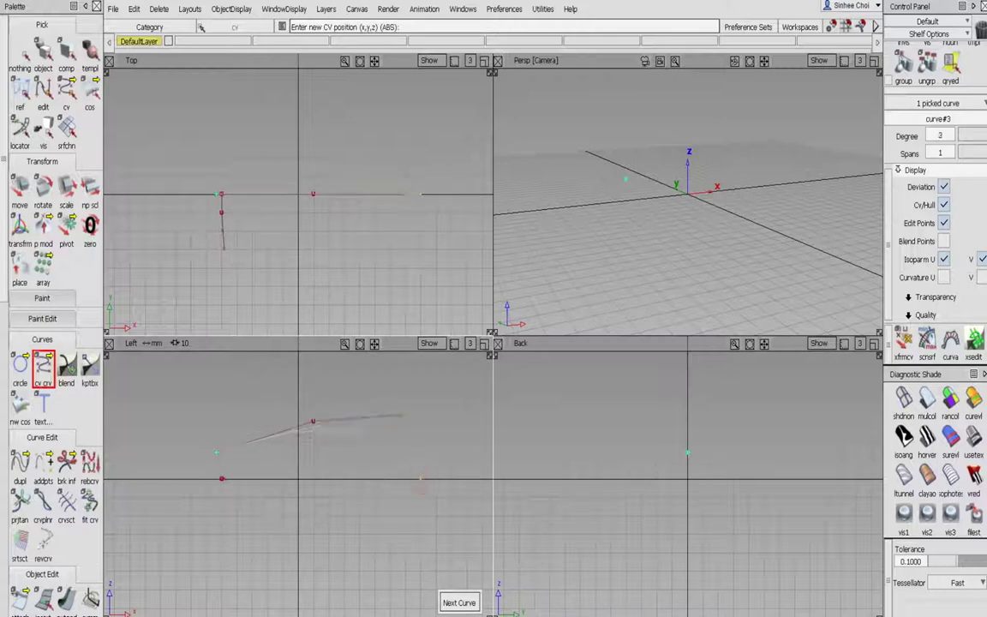
left_click(421, 480)
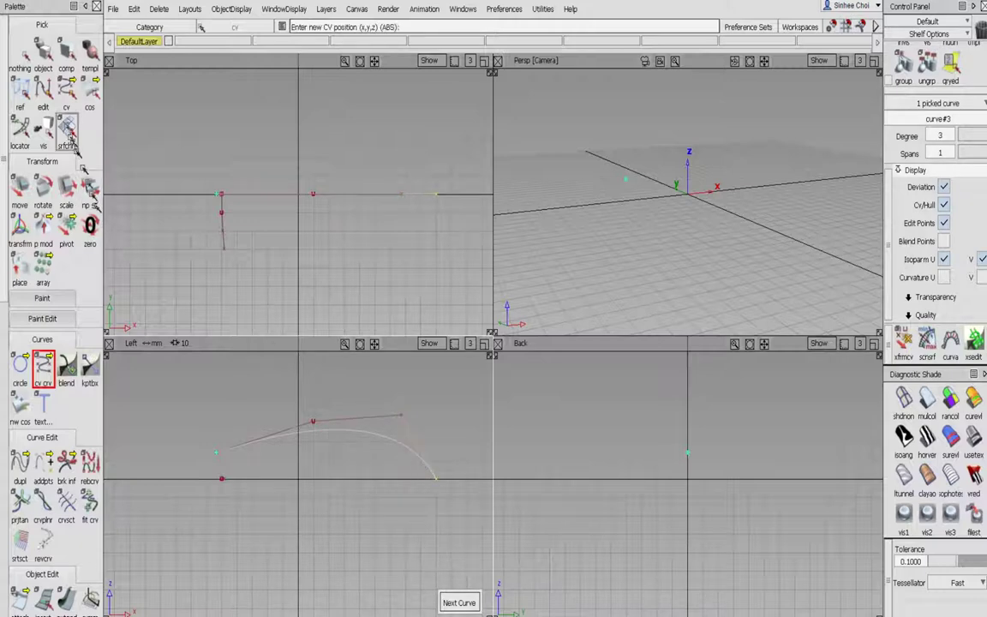
Move the arched curve's third CV up and slightly in +X in the Left view to raise the arch.
left_click(66, 90)
left_click(20, 187)
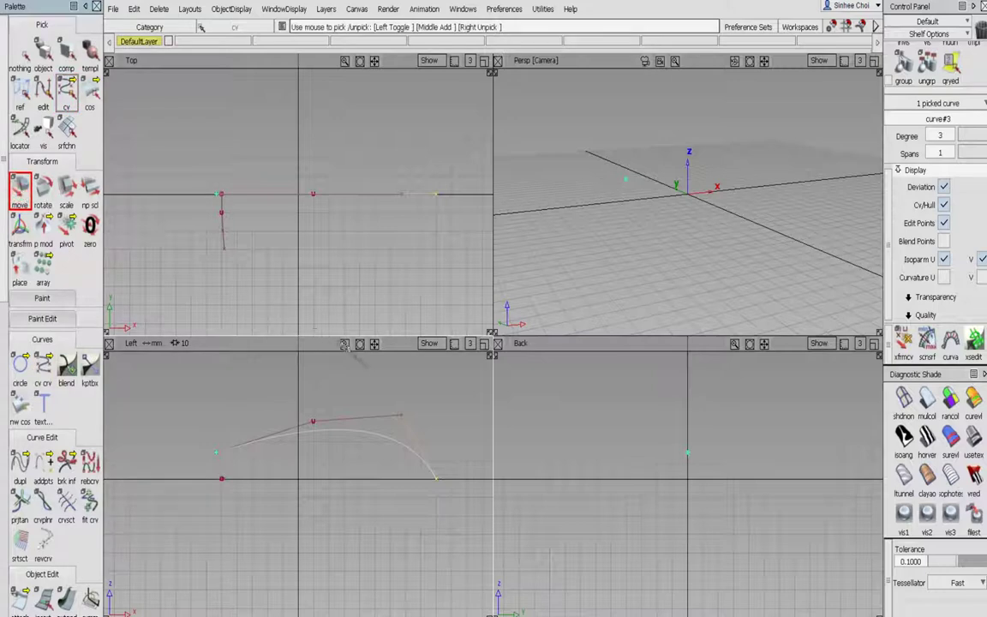
left_click_drag(403, 418, 412, 398)
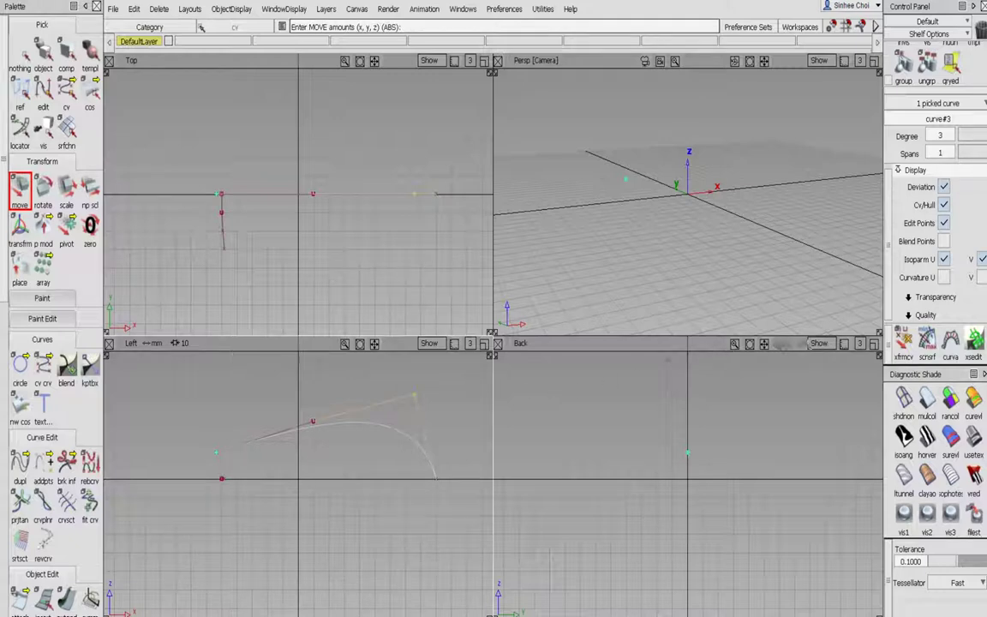
Turn on Model display in the Back and Persp views.
left_click(820, 344)
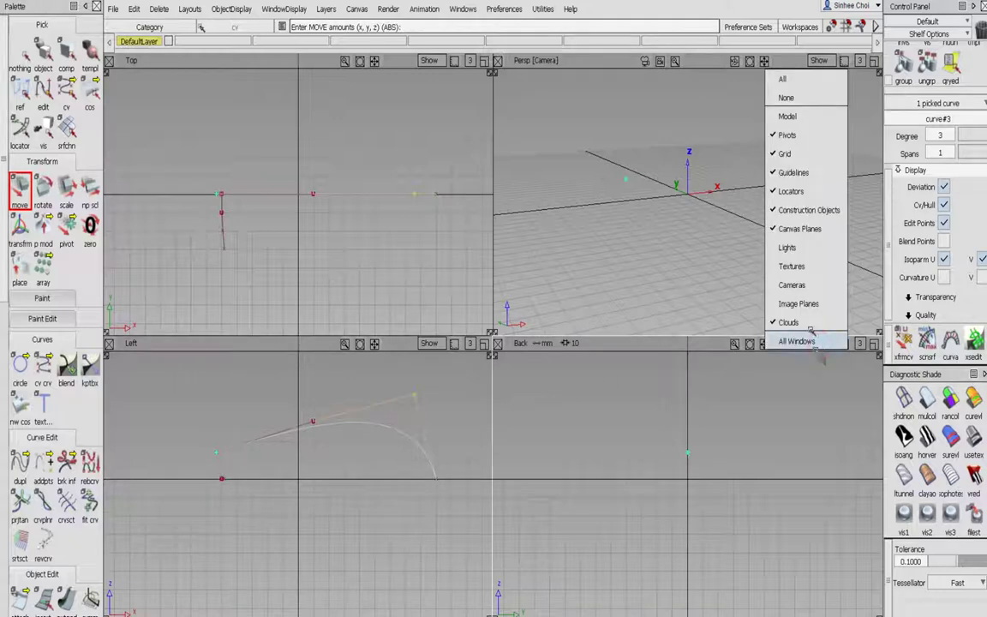
left_click(792, 127)
left_click(819, 60)
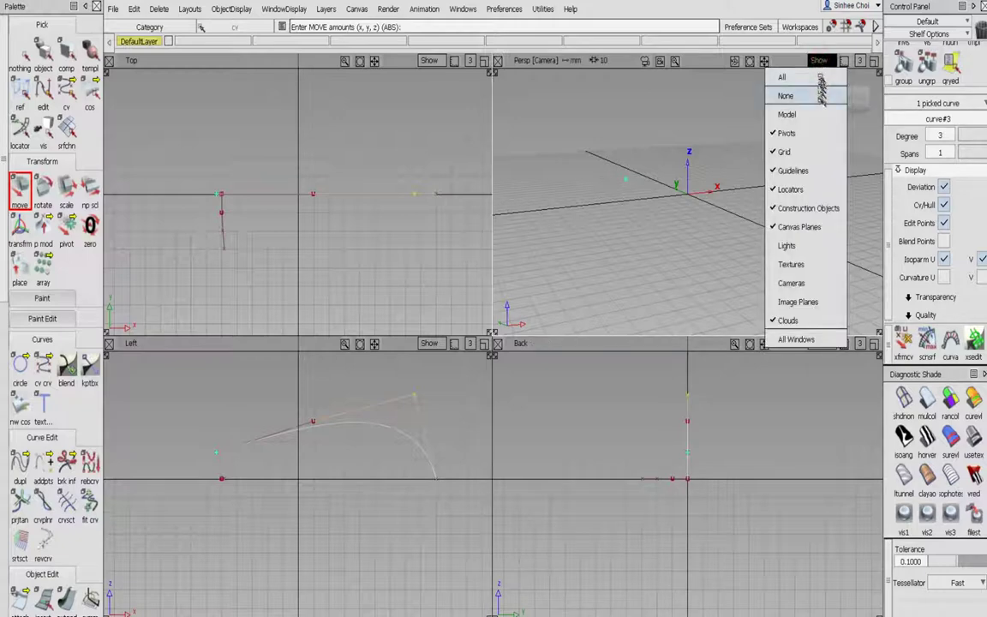
left_click(820, 114)
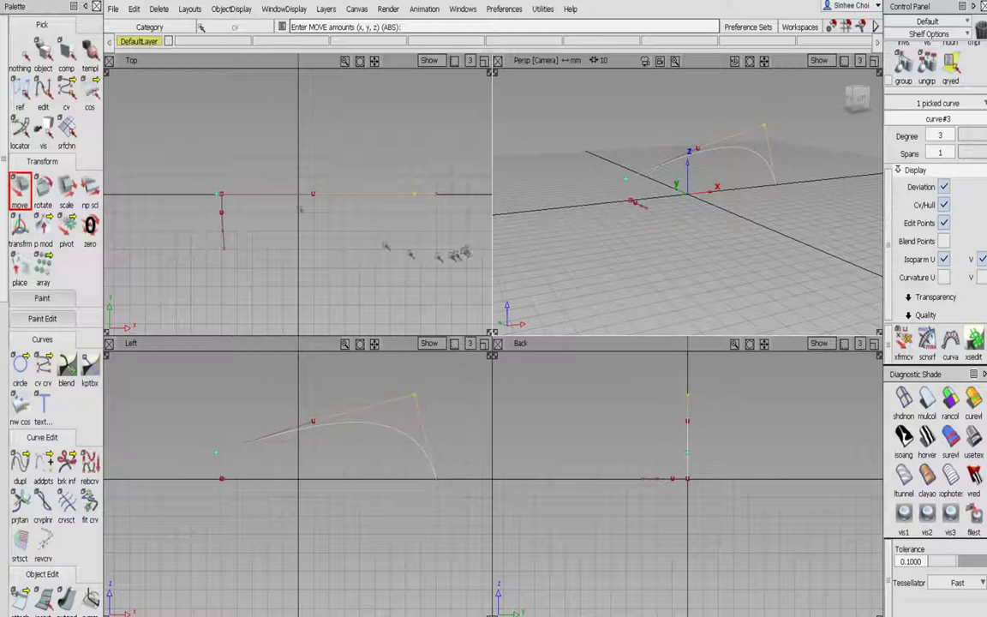
Duplicate the short ground curve in the enlarged perspective view and move the copy onto the raised start point of the arched curve.
left_click(21, 53)
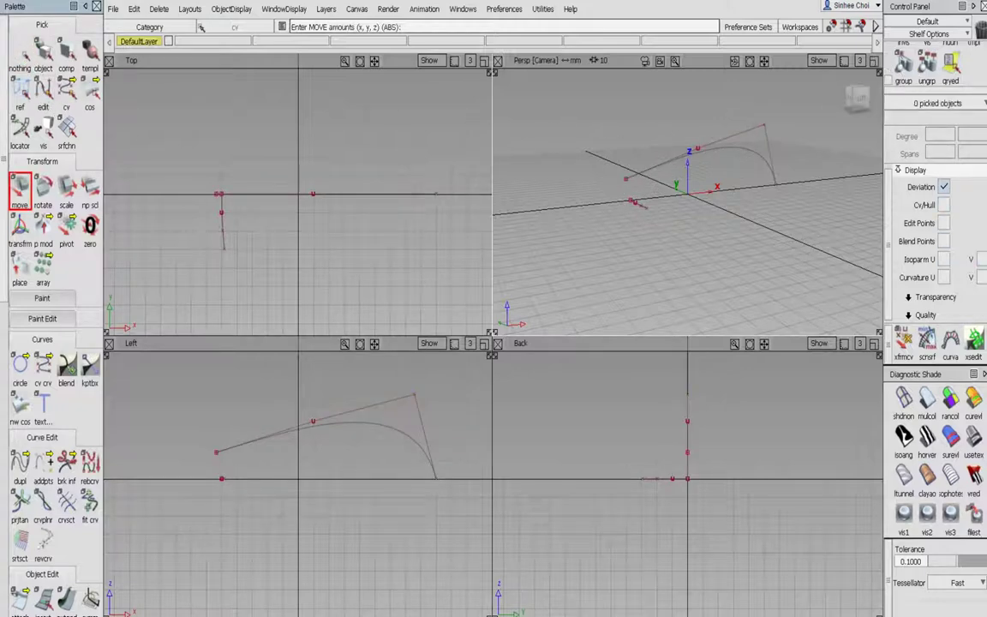
left_click(873, 61)
left_click_drag(361, 258, 378, 276, "alt+shift")
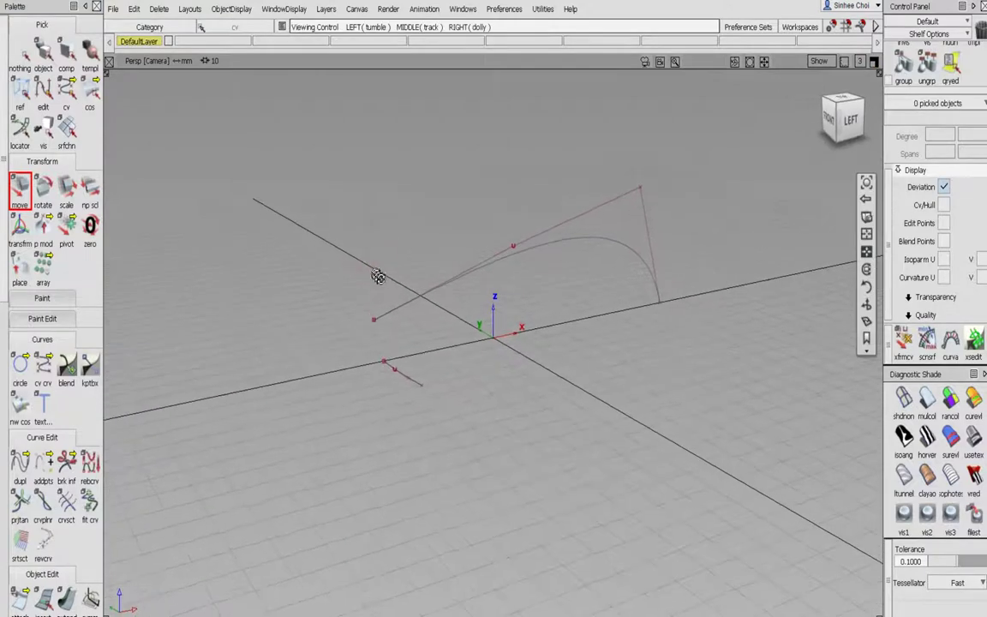
left_click(43, 53)
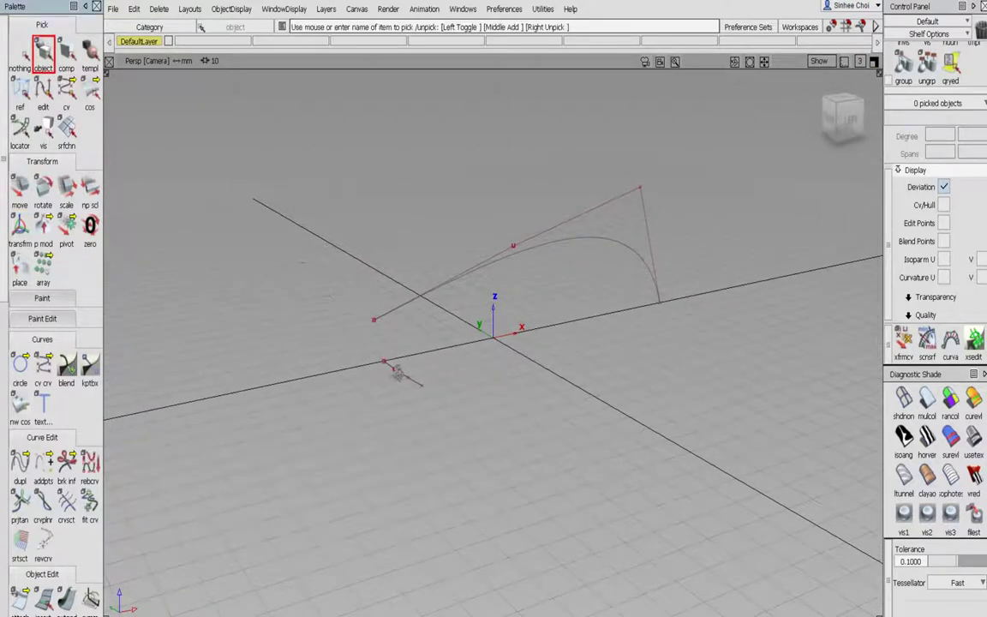
left_click(398, 372)
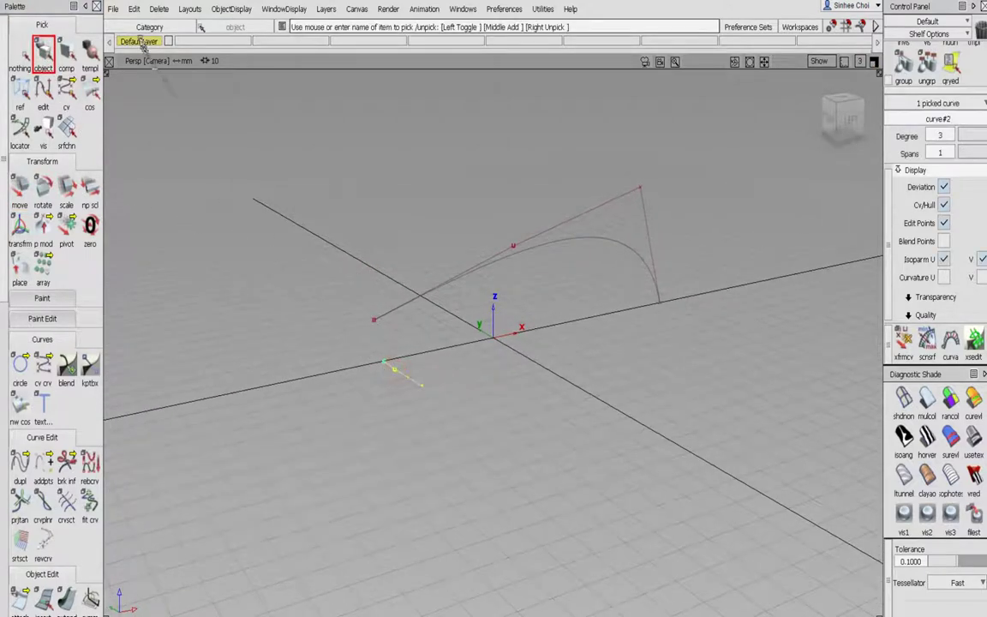
left_click(135, 9)
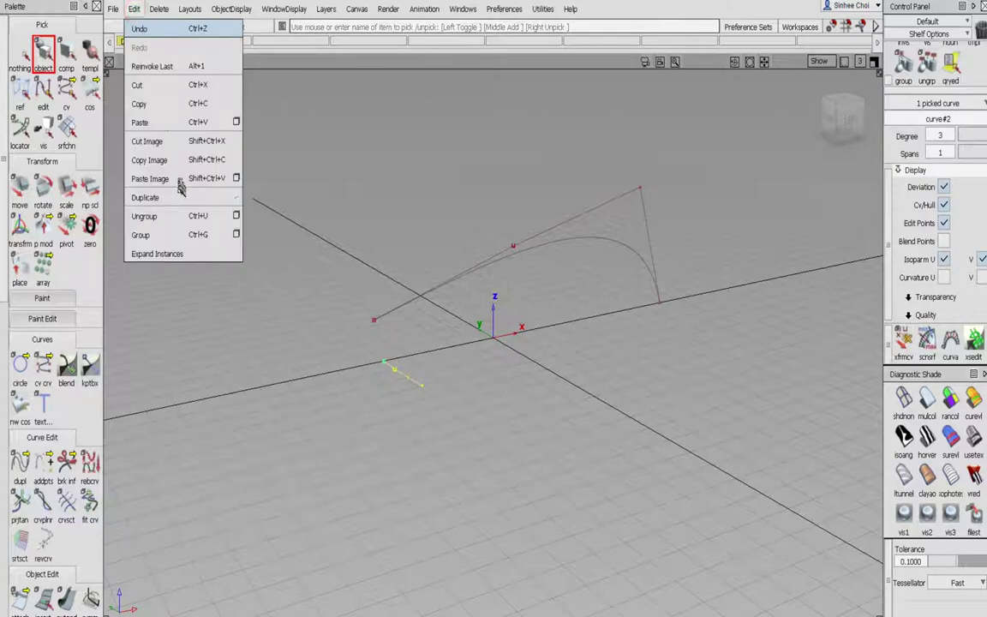
mouse_move(181, 196)
left_click(259, 198)
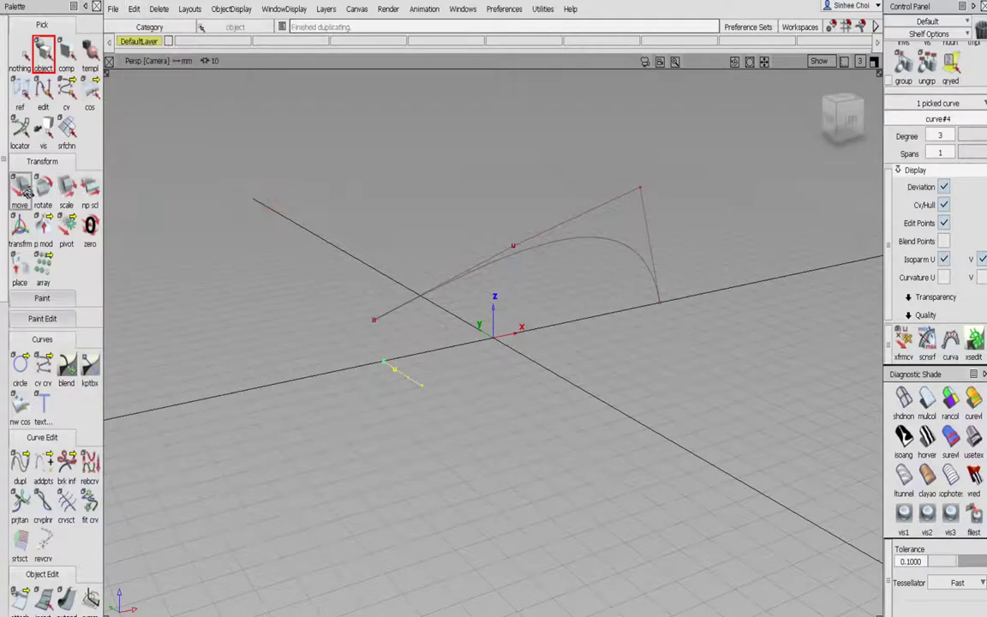
left_click(19, 186)
left_click_drag(341, 348, 350, 333)
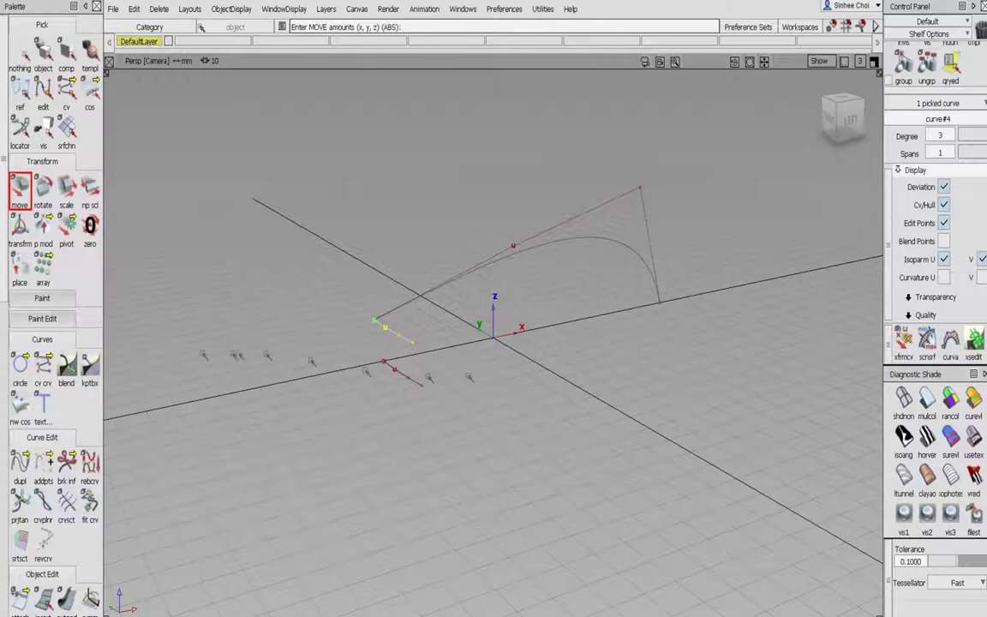
Draw a CV curve from the short ground curve's free end to the arched curve's lower end, placing two middle CVs in the Top view.
left_click(45, 367)
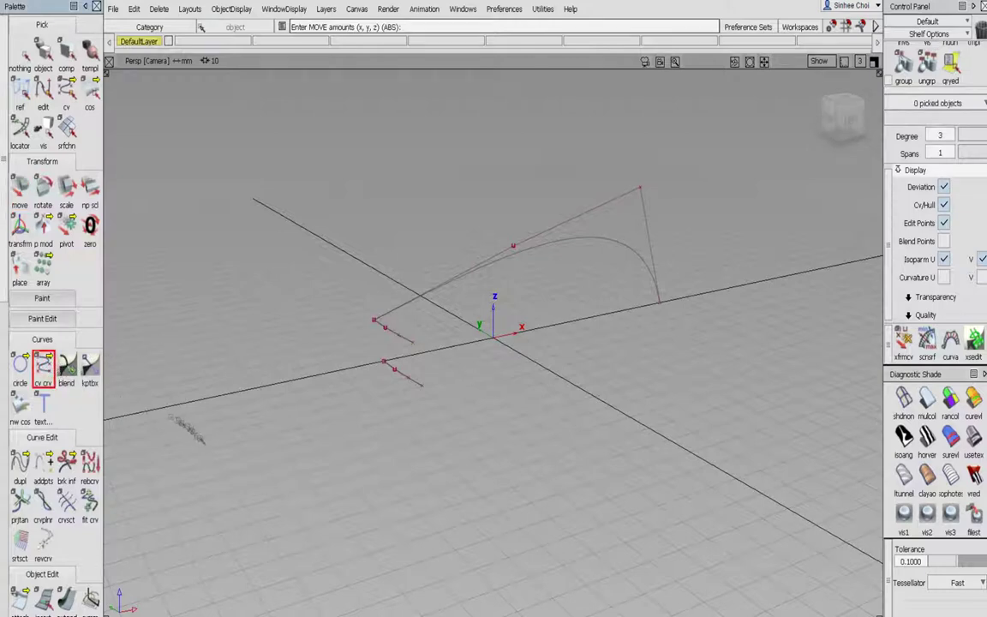
left_click(421, 386)
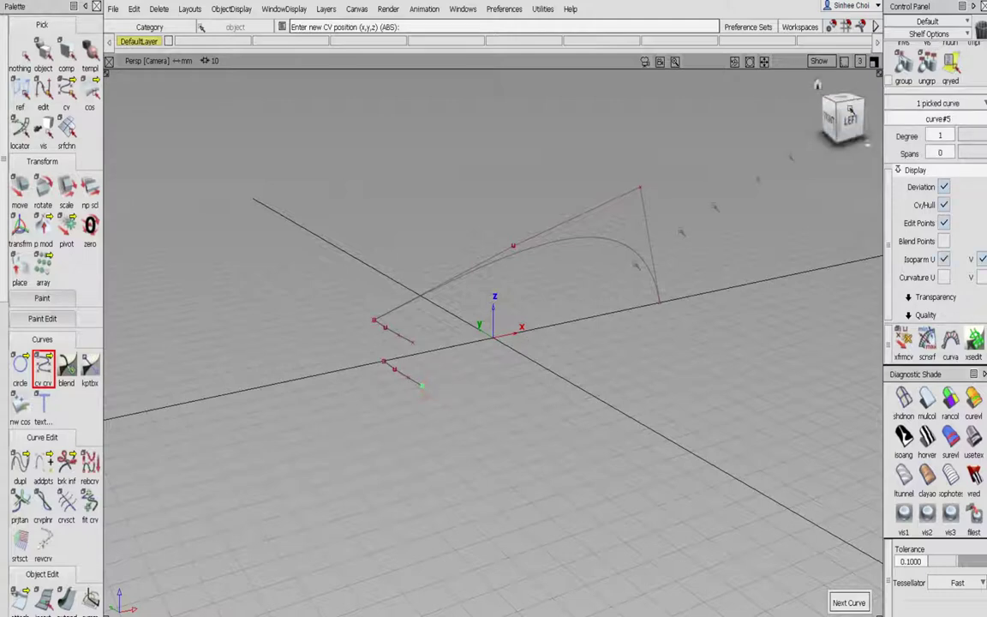
left_click(873, 60)
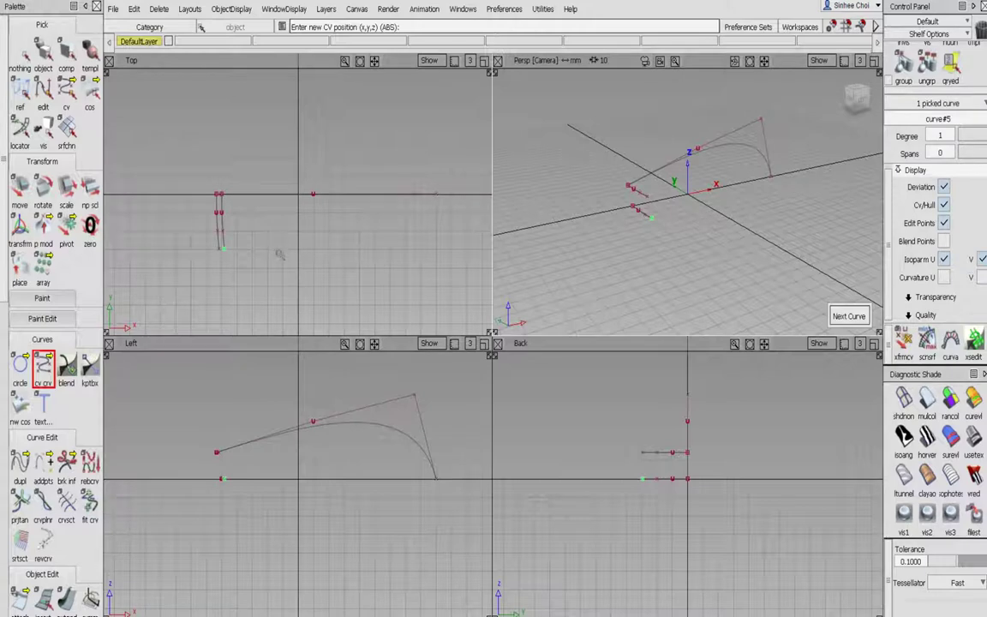
left_click(279, 253)
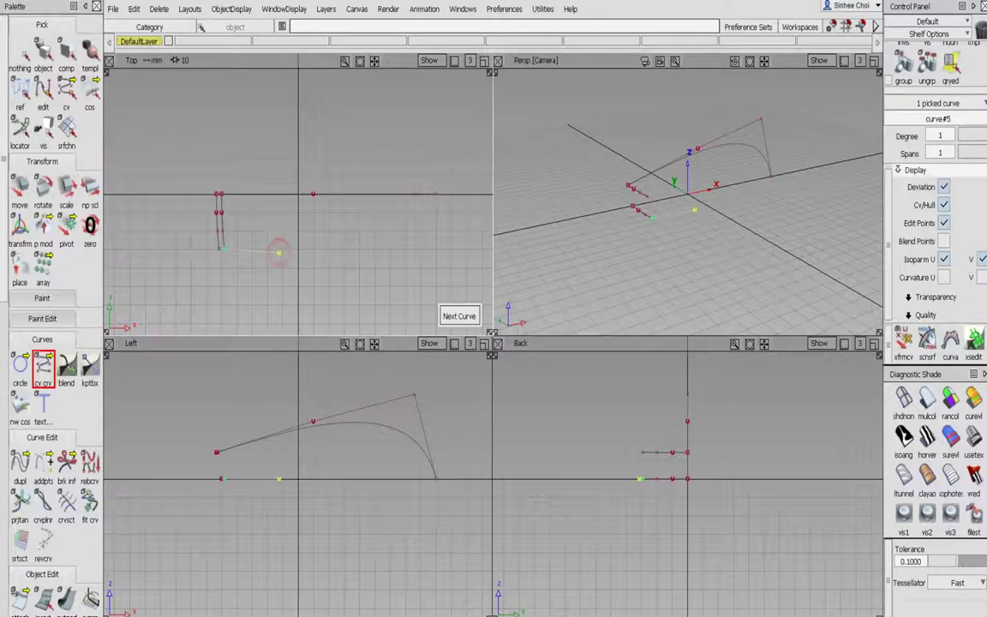
left_click(403, 264)
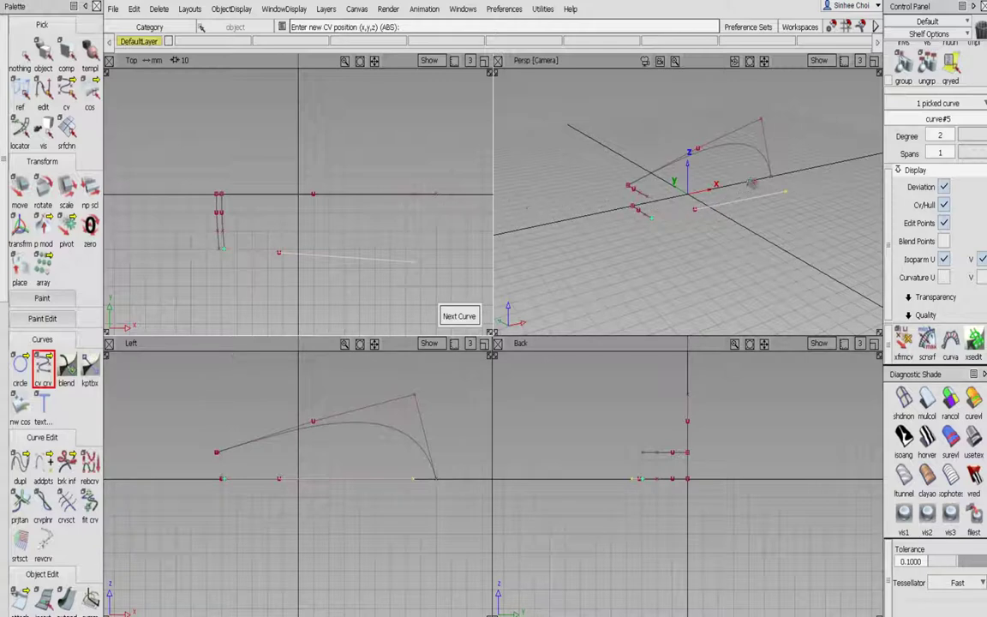
left_click(769, 179)
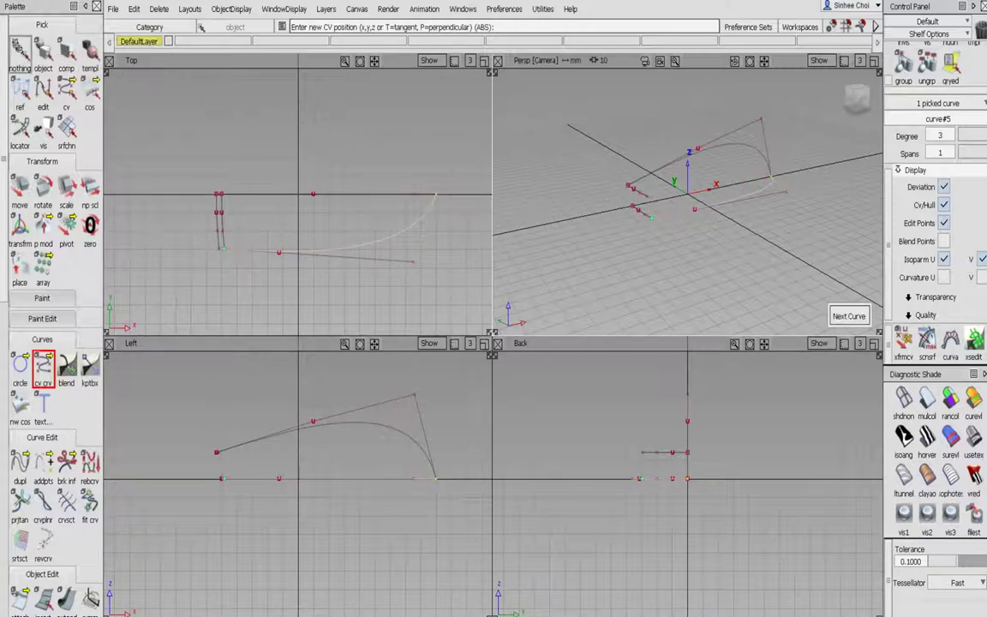
Align the new ground curve's third CV with its end point on the X axis, and pull it outward in -Y in the Top view.
left_click(66, 86)
left_click(19, 187)
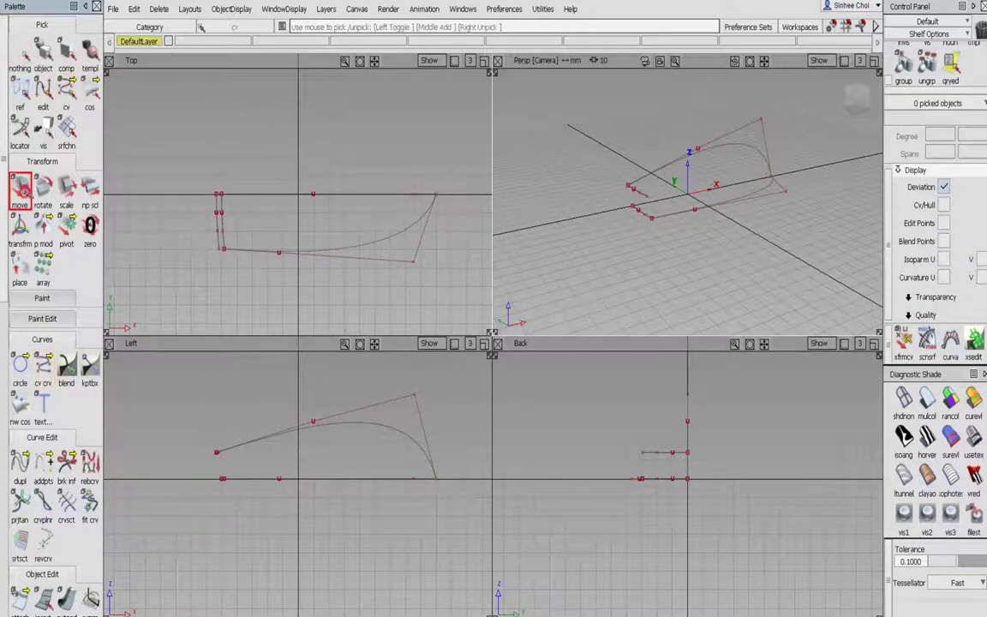
left_click(414, 262)
left_click(415, 262)
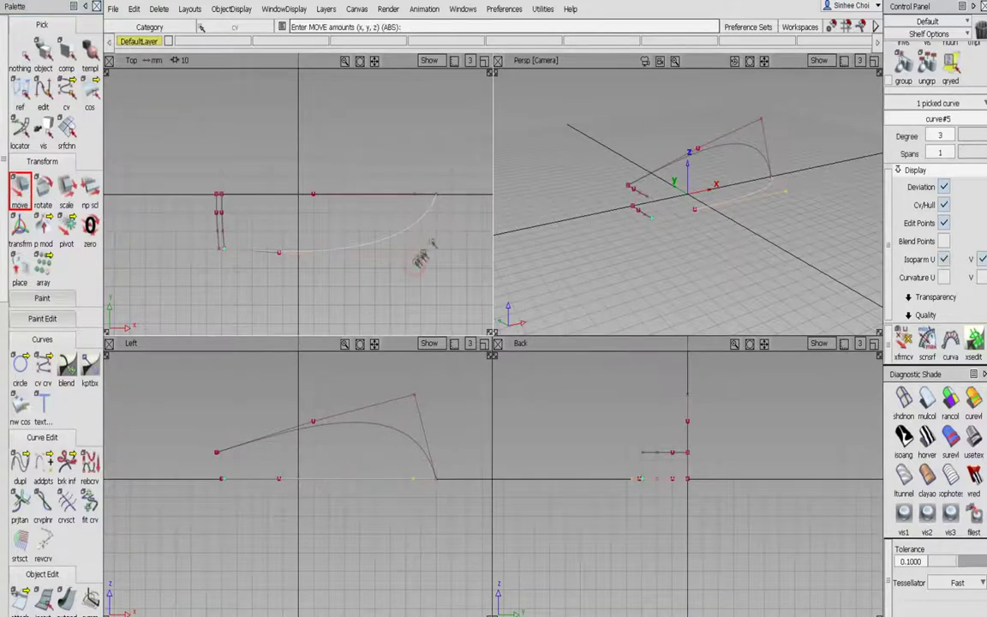
left_click(764, 181, "ctrl")
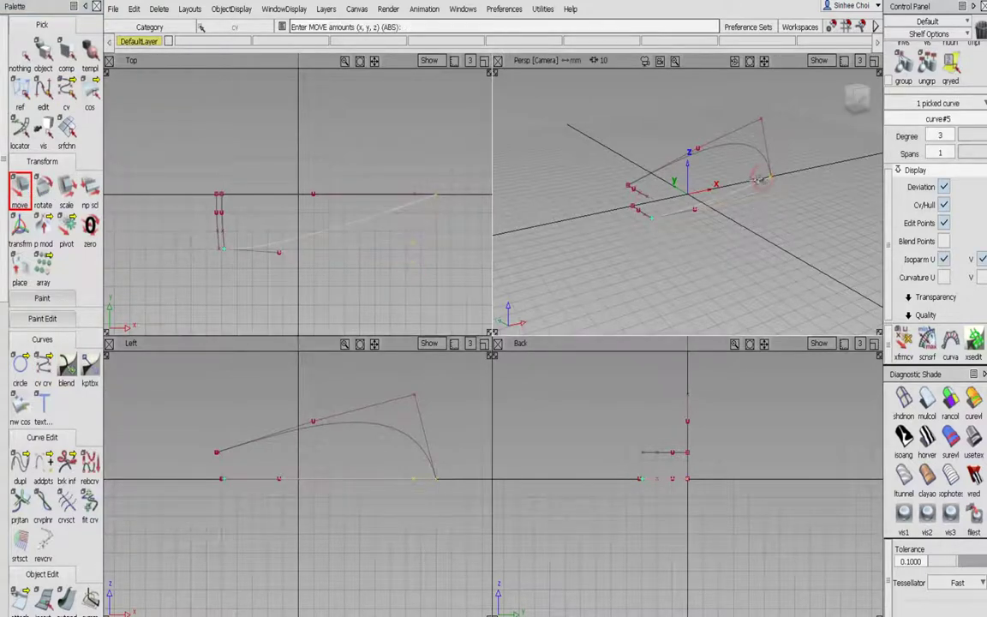
right_click_drag(454, 154, 465, 240)
Move the ground curve's second CV slightly outward in -Y, and deselect everything in the enlarged perspective view.
left_click(278, 253)
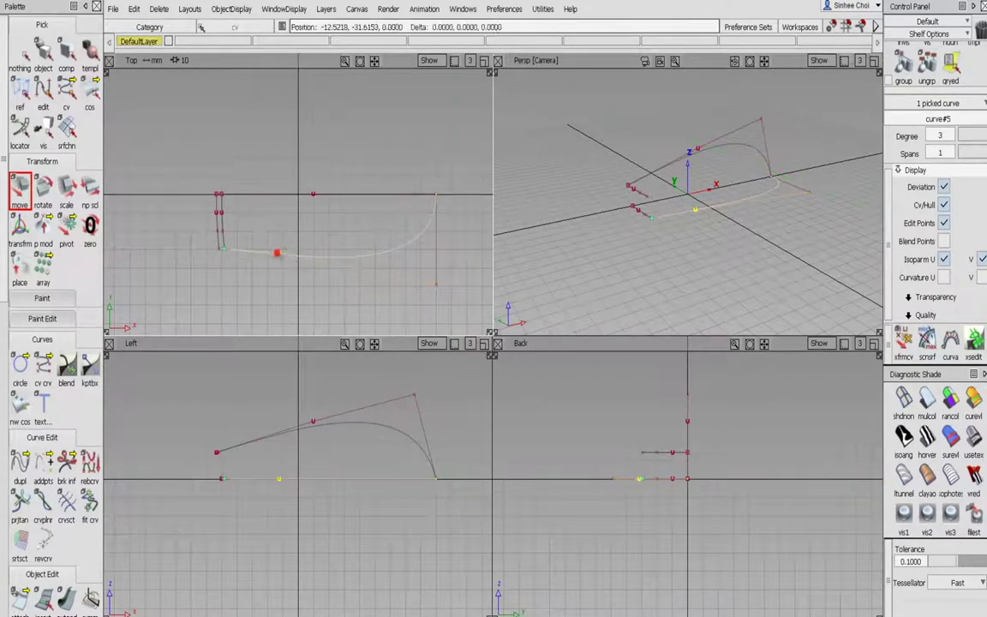
right_click_drag(286, 225, 291, 239)
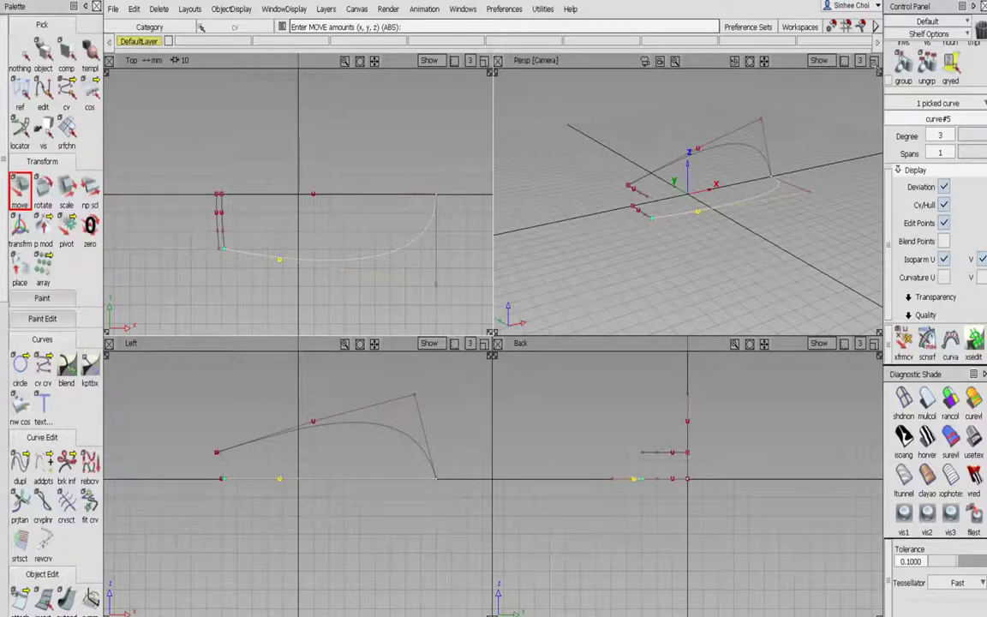
left_click(873, 61)
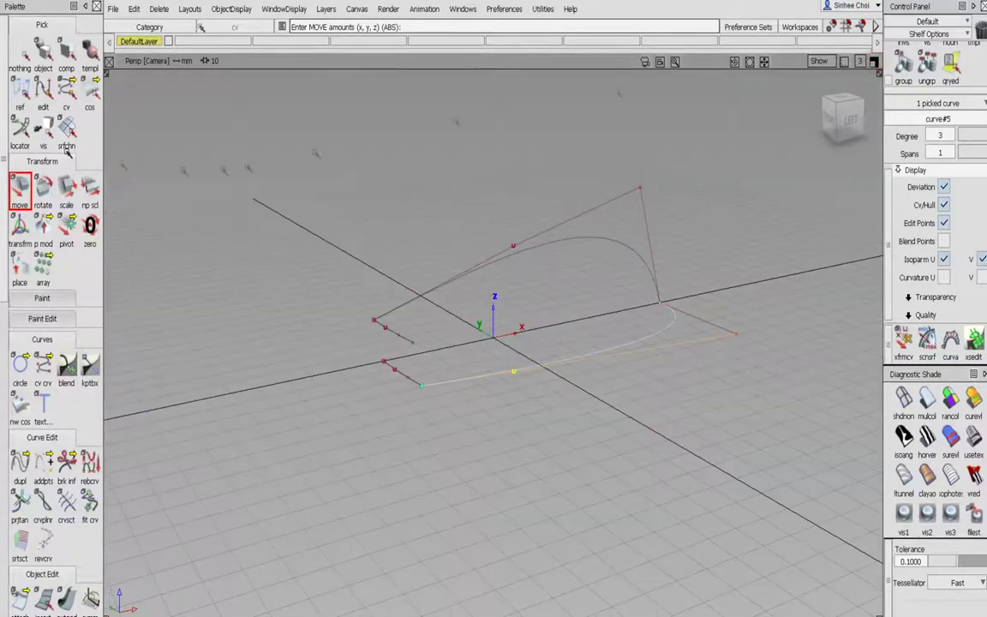
left_click(25, 58)
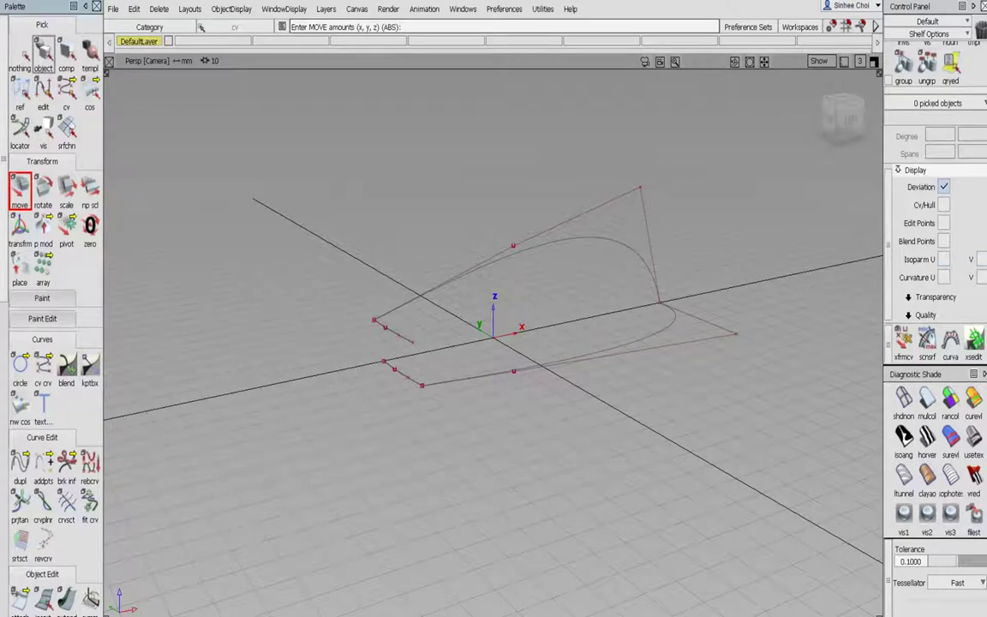
Duplicate the arched curve and move the copy so its start sits on the free end of the raised short curve.
left_click(43, 53)
left_click(447, 284)
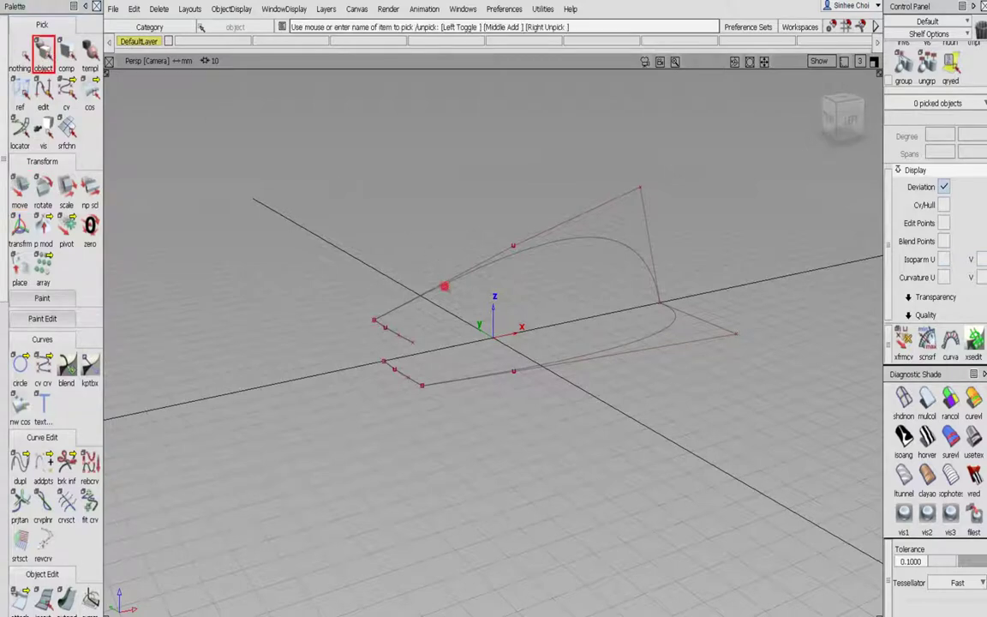
left_click(133, 9)
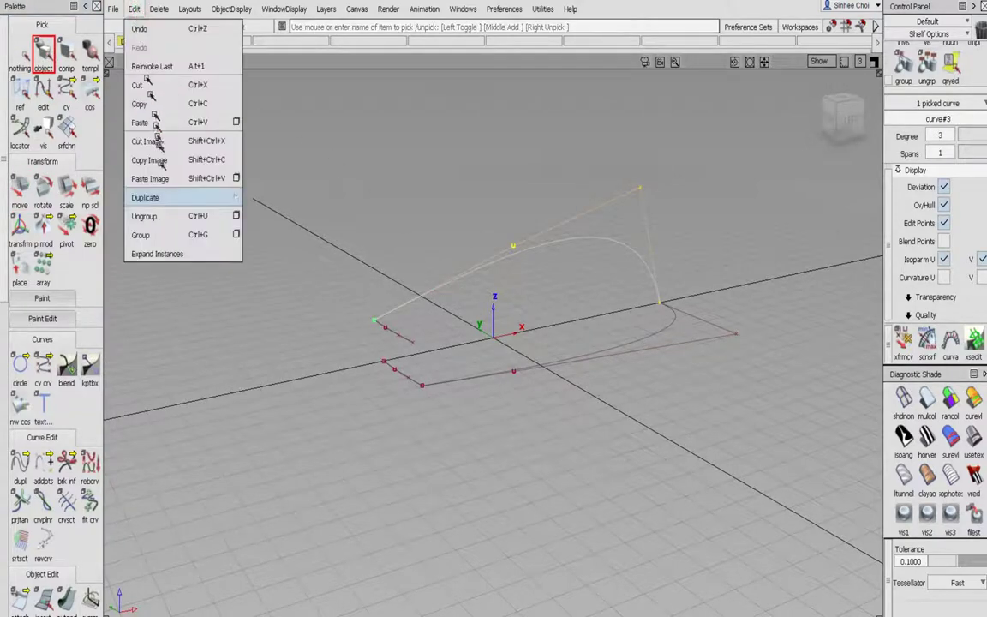
mouse_move(163, 199)
left_click(248, 198)
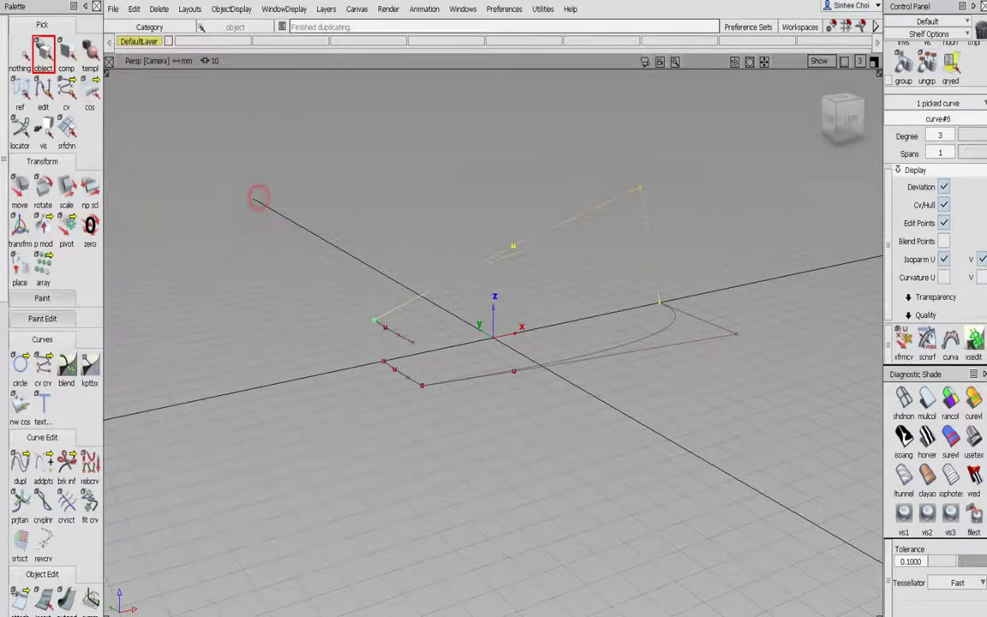
left_click(20, 186)
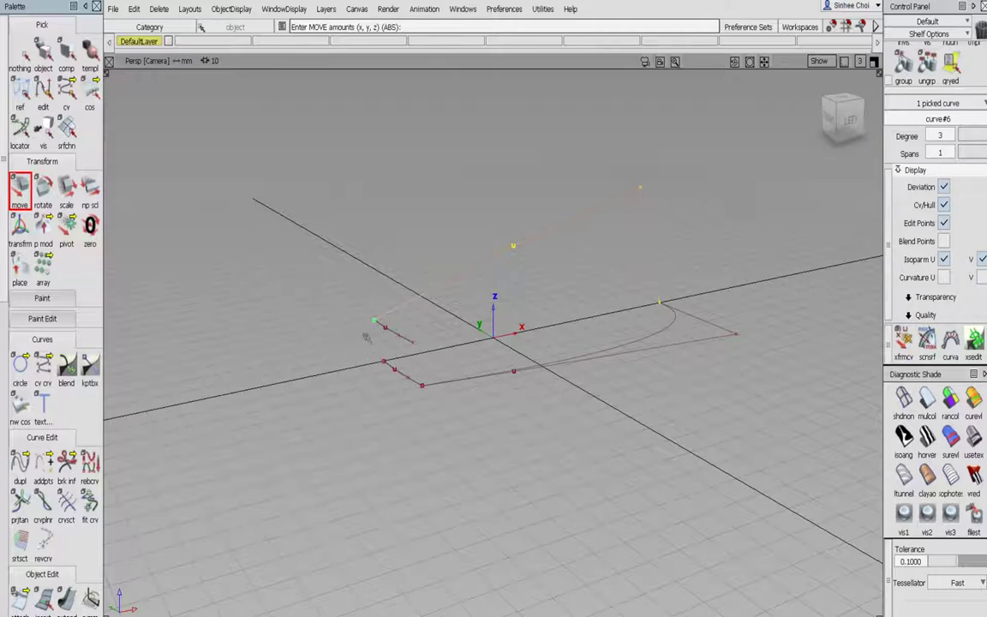
left_click(421, 342, "ctrl")
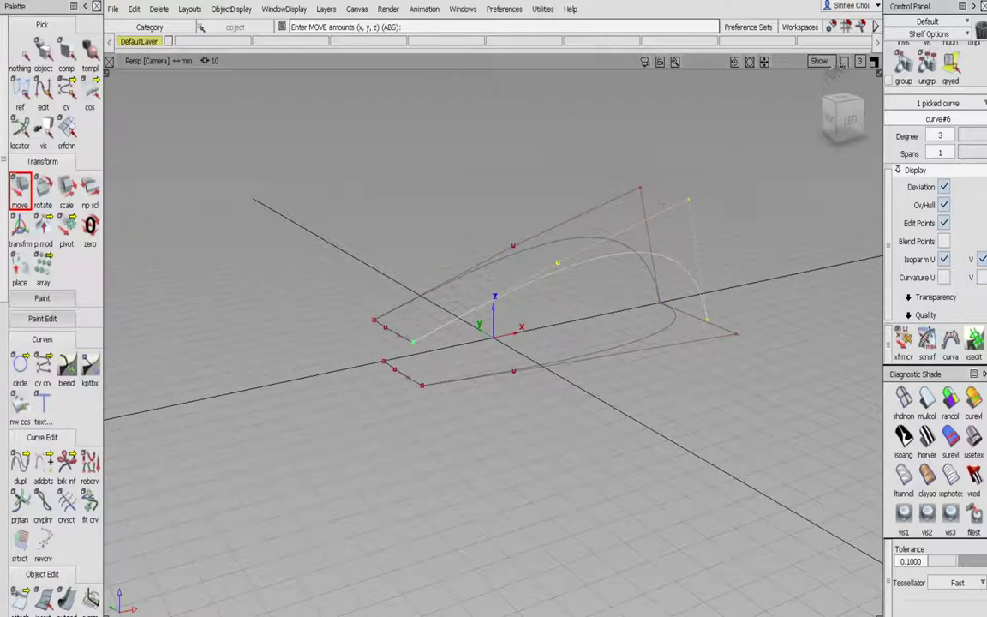
Rotate the copied arched curve about the X axis by about -25.4 degrees in the Back view so its lower end leans outward.
left_click(874, 63)
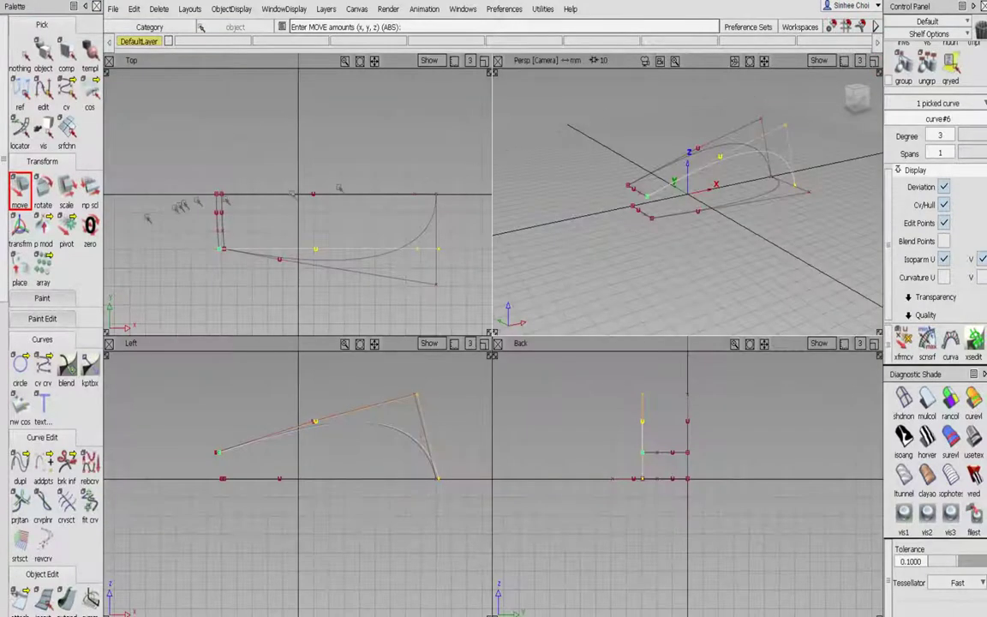
left_click(43, 187)
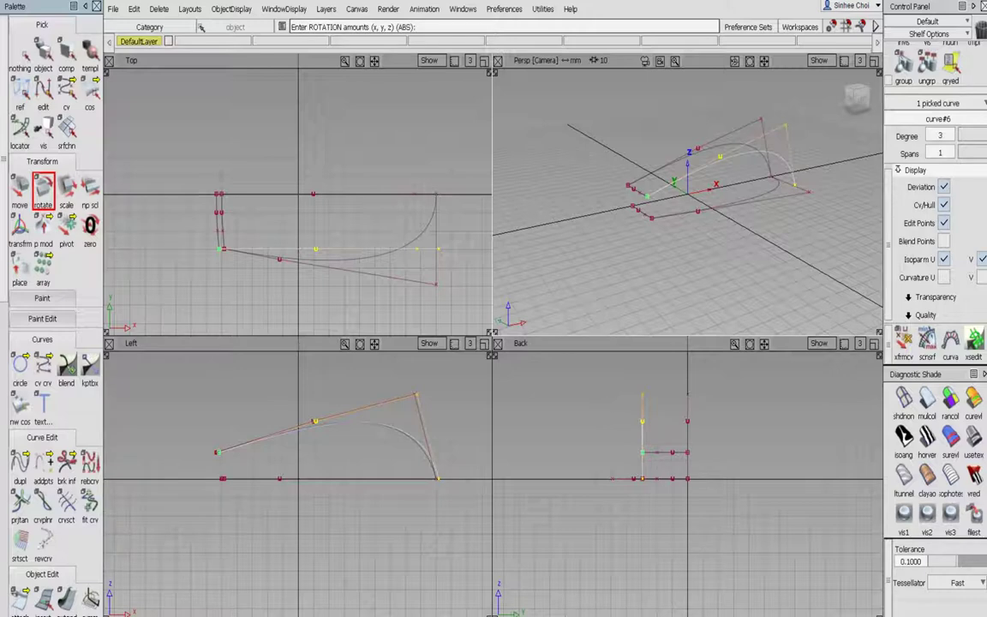
left_click_drag(610, 400, 490, 420)
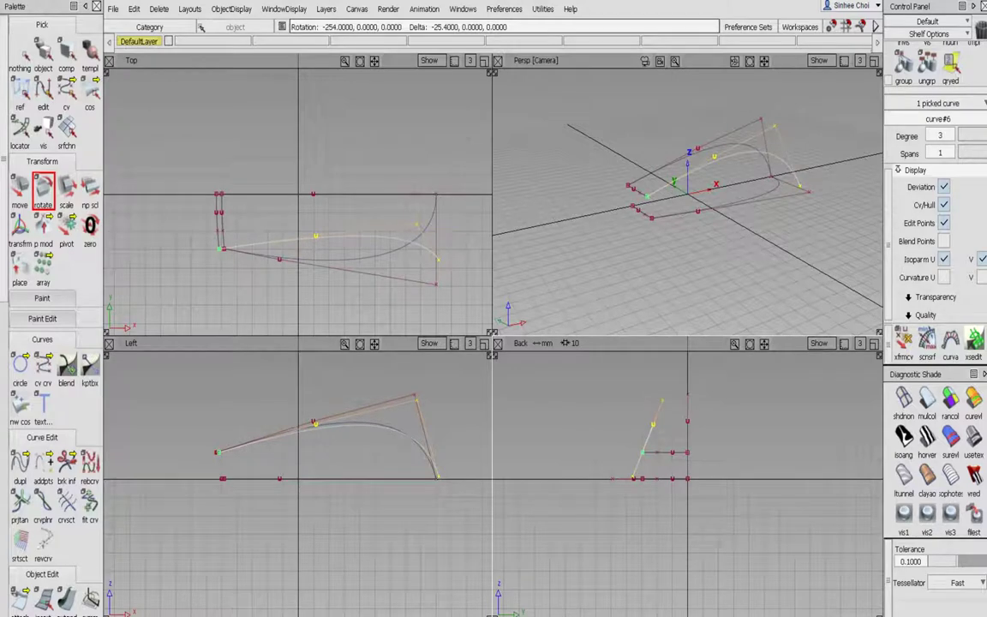
Scale the copied arched curve uniformly to about 0.69 and rotate it about 3.1 degrees around Y to bring its lower end to the ground.
left_click(65, 188)
left_click_drag(458, 388, 454, 441)
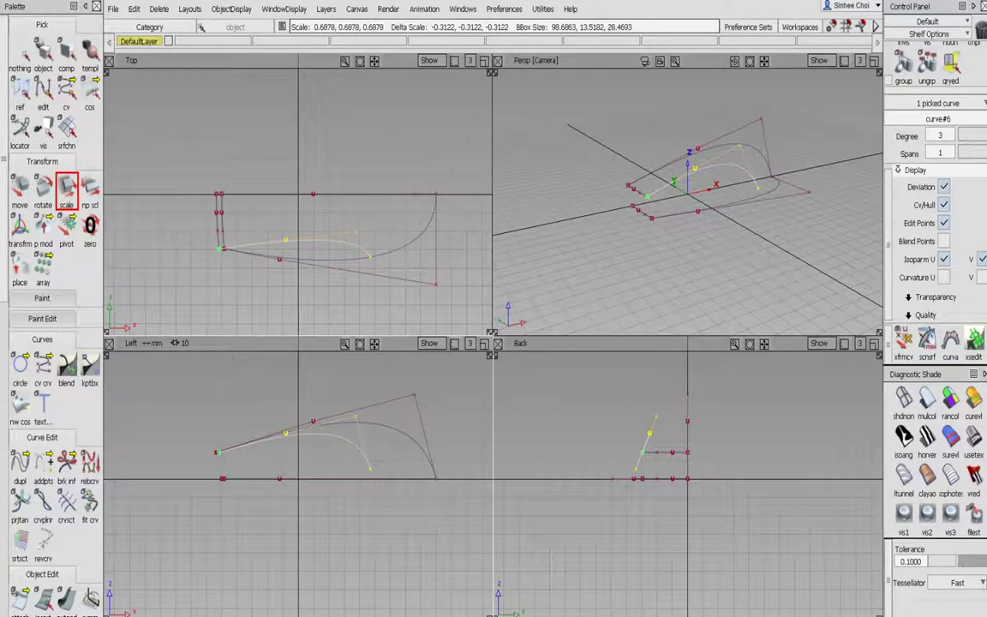
left_click(45, 193)
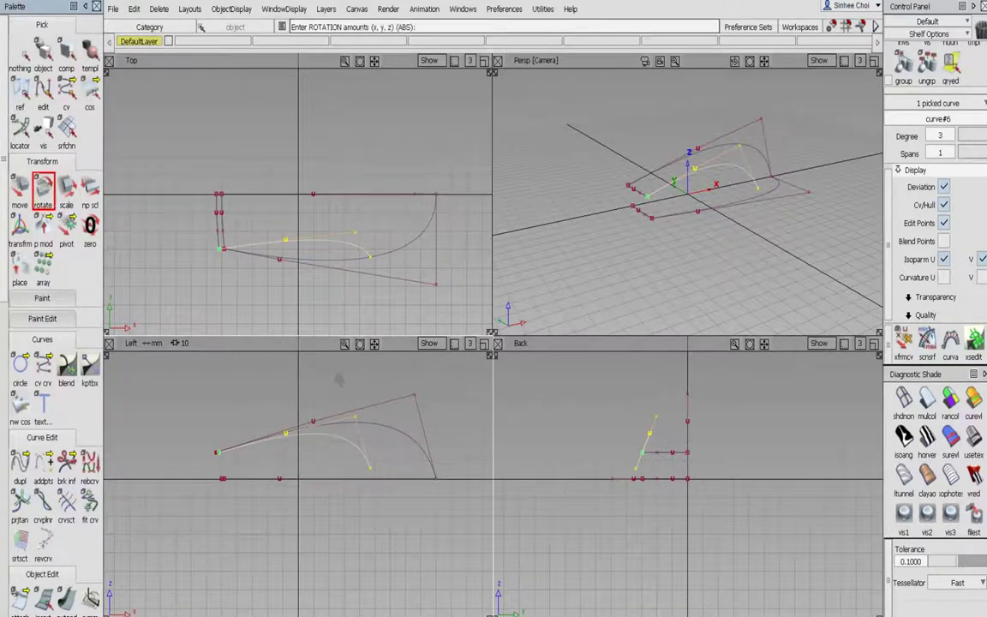
middle_click_drag(345, 378, 364, 383)
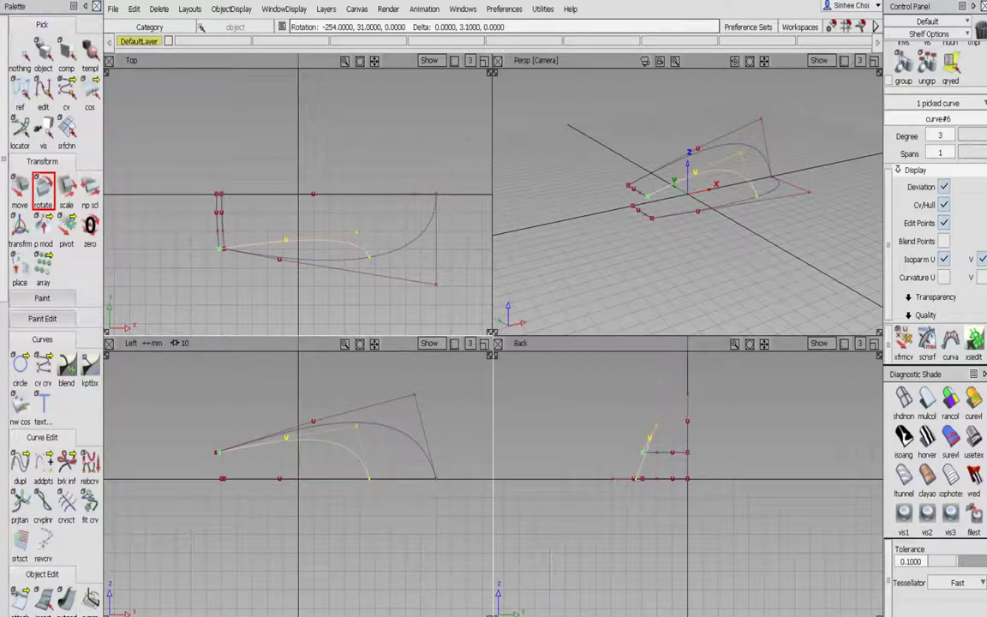
left_click(19, 51)
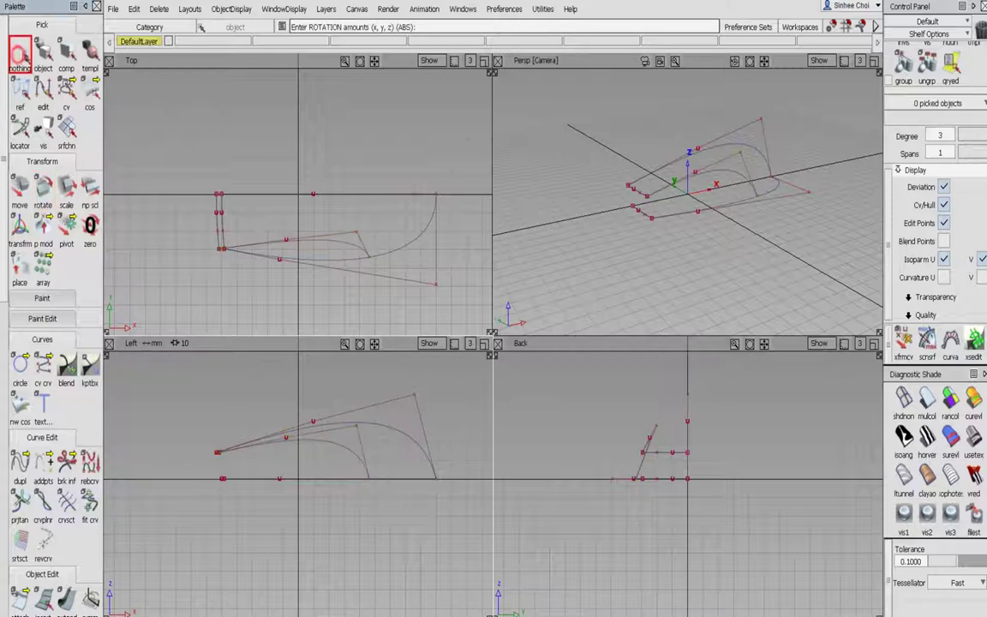
Move the copied arched curve's end CV onto the long outer ground curve in the Top view.
left_click(67, 88)
left_click(19, 186)
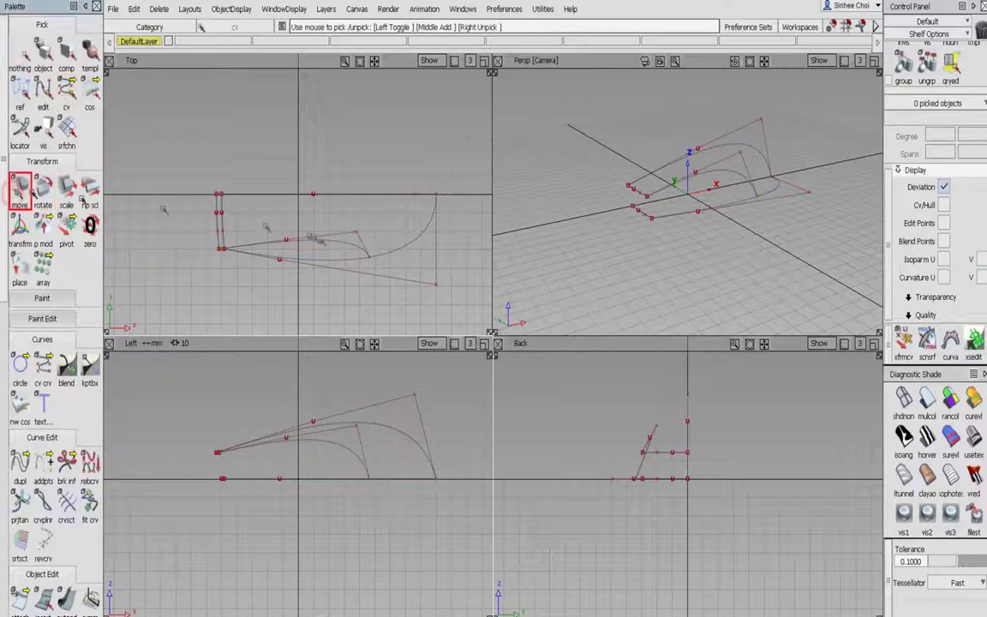
left_click(370, 262)
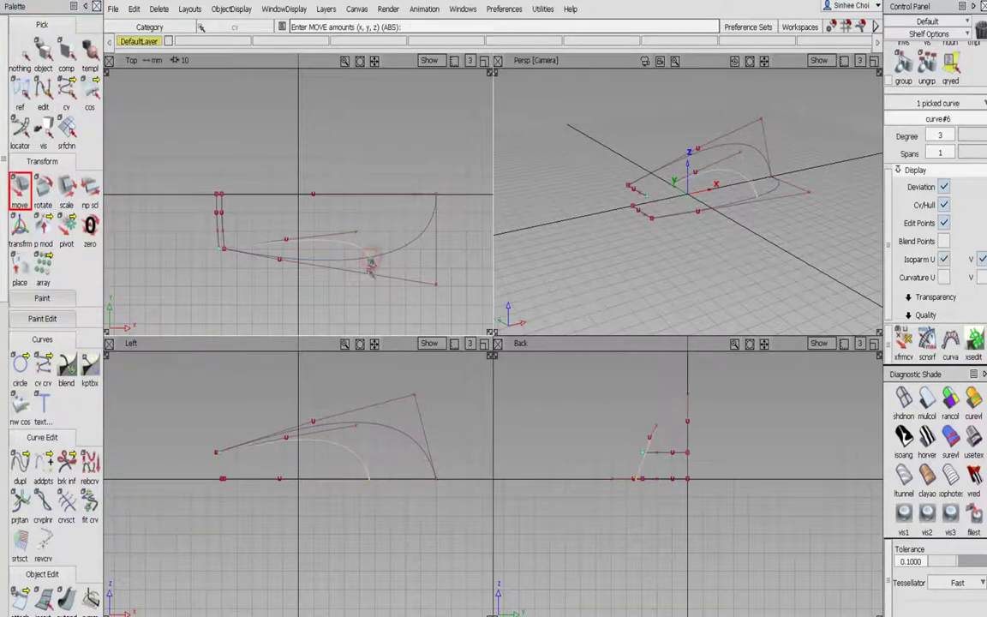
left_click_drag(374, 257, 373, 257)
Draw two edit-point curves joining both ends of the raised short curve to the matching ends of the short ground curve.
left_click(873, 61)
left_click_drag(512, 278, 566, 282, "alt+shift")
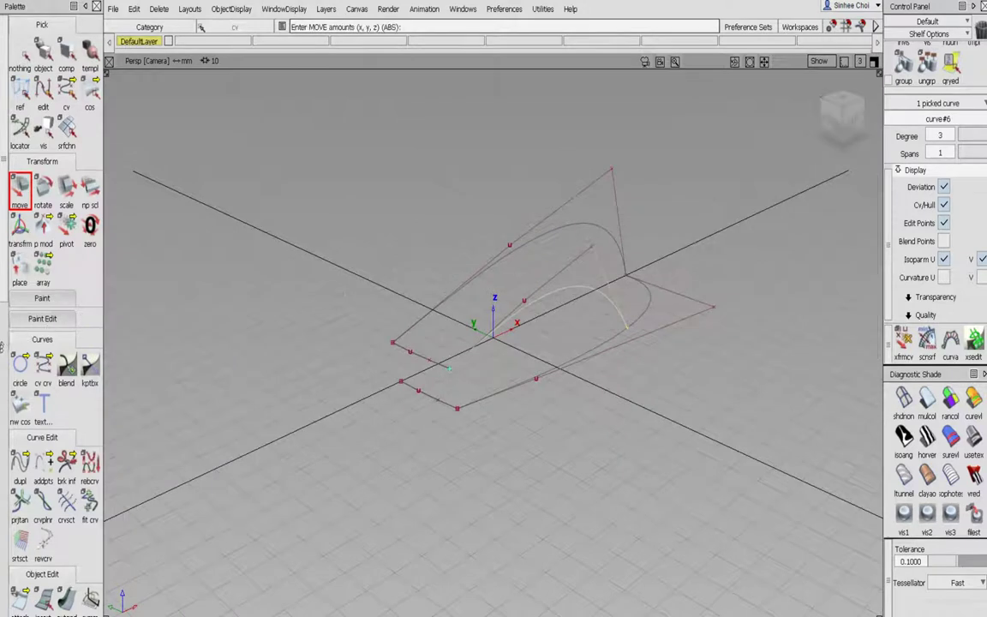
left_click_drag(43, 367, 90, 370)
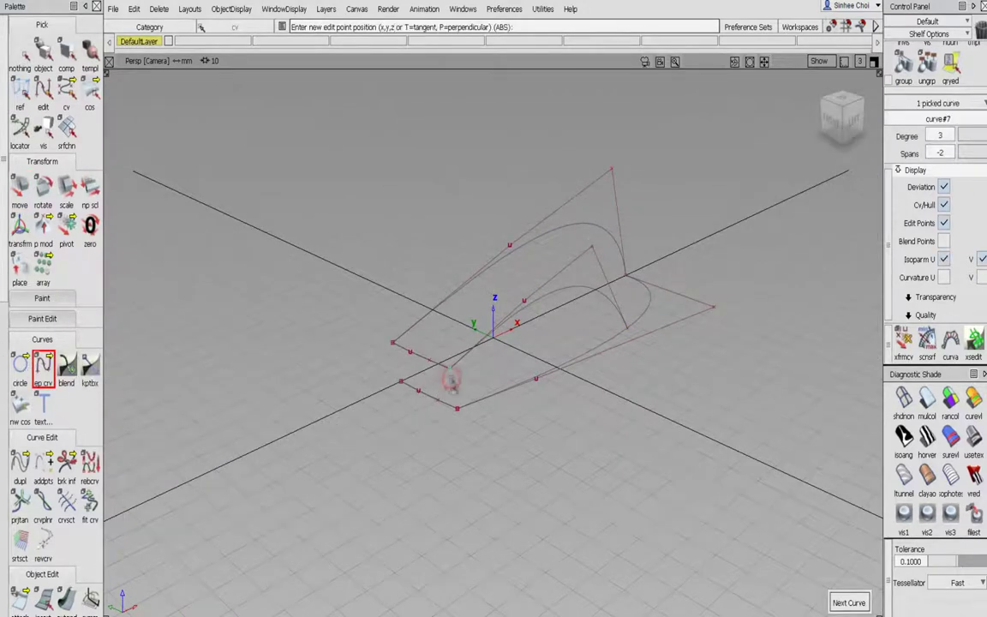
left_click(449, 369)
left_click(457, 410)
left_click(44, 371)
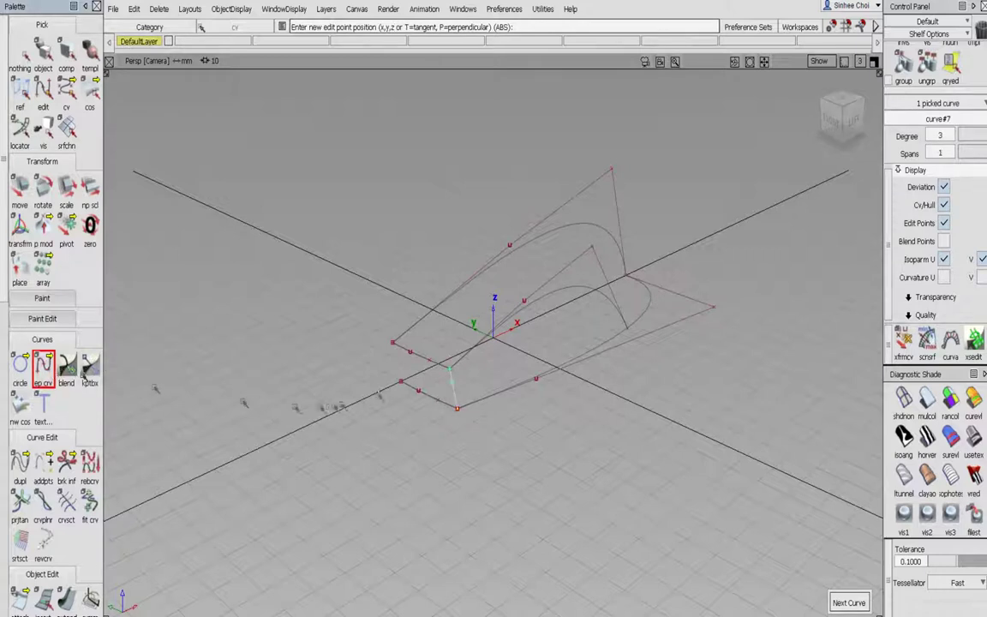
left_click(392, 343)
left_click(400, 380)
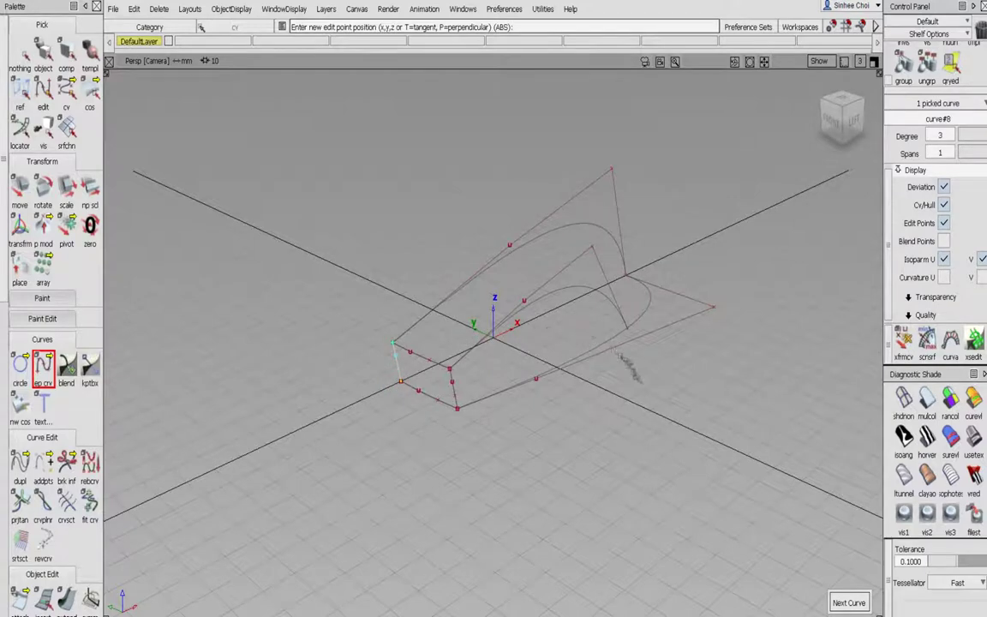
Draw an edit-point curve from about midway on the smaller arched curve down to the long outer ground curve.
left_click_drag(566, 332, 576, 213, "alt+shift")
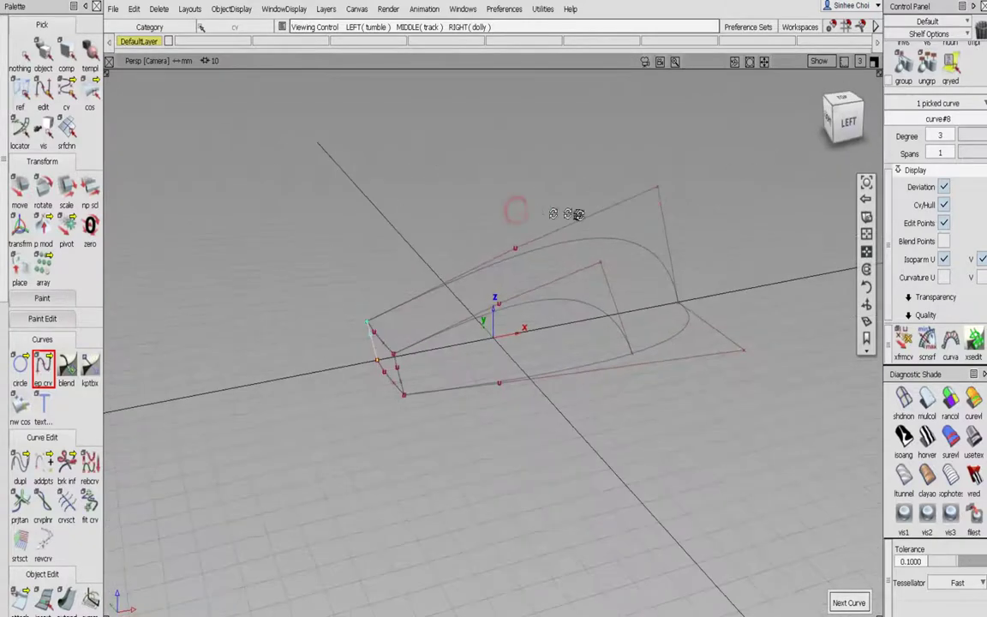
left_click(875, 62)
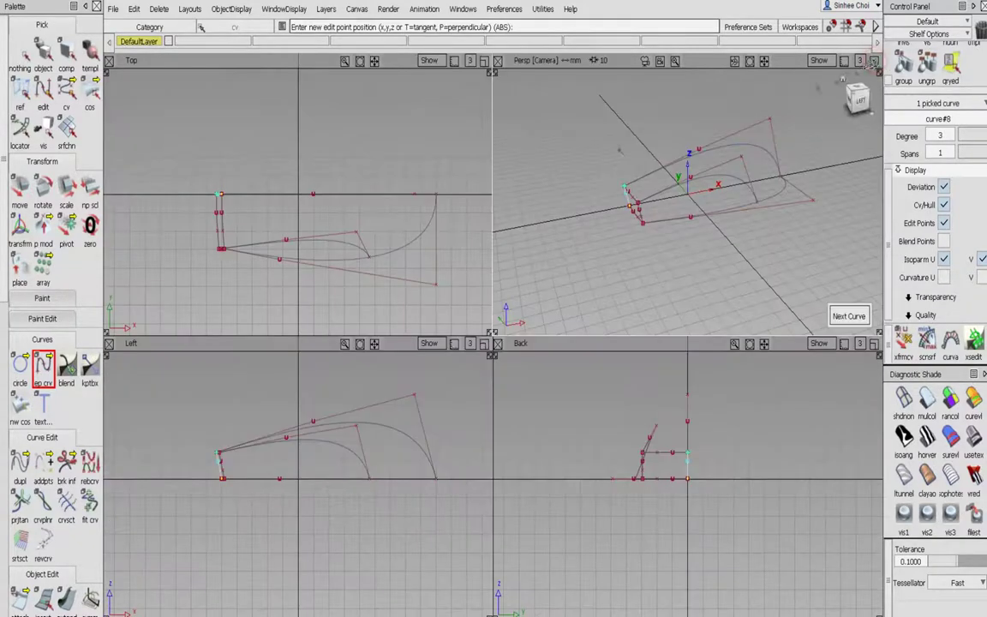
left_click(47, 363)
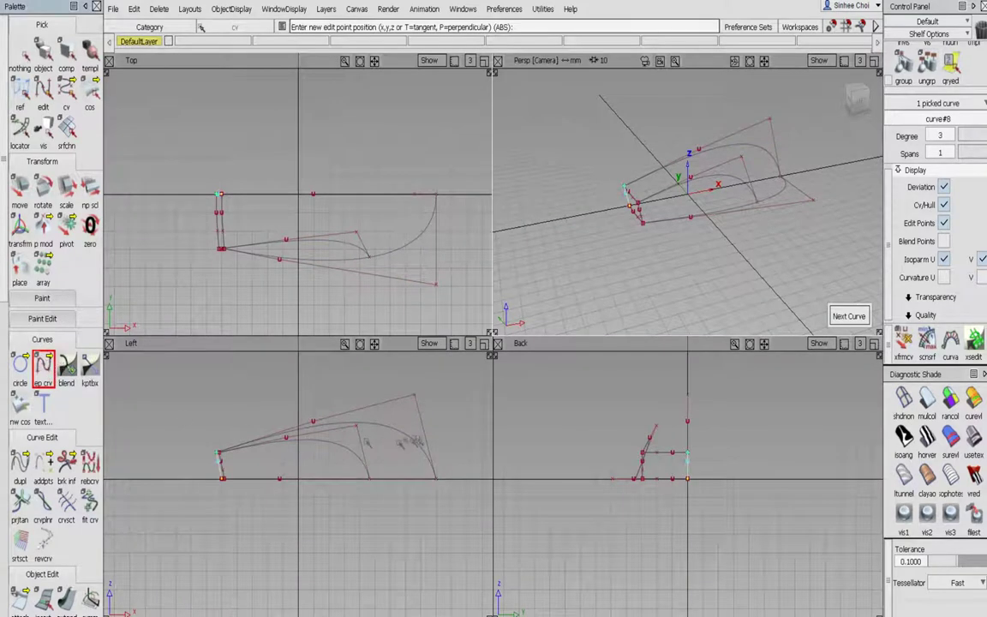
left_click(305, 439)
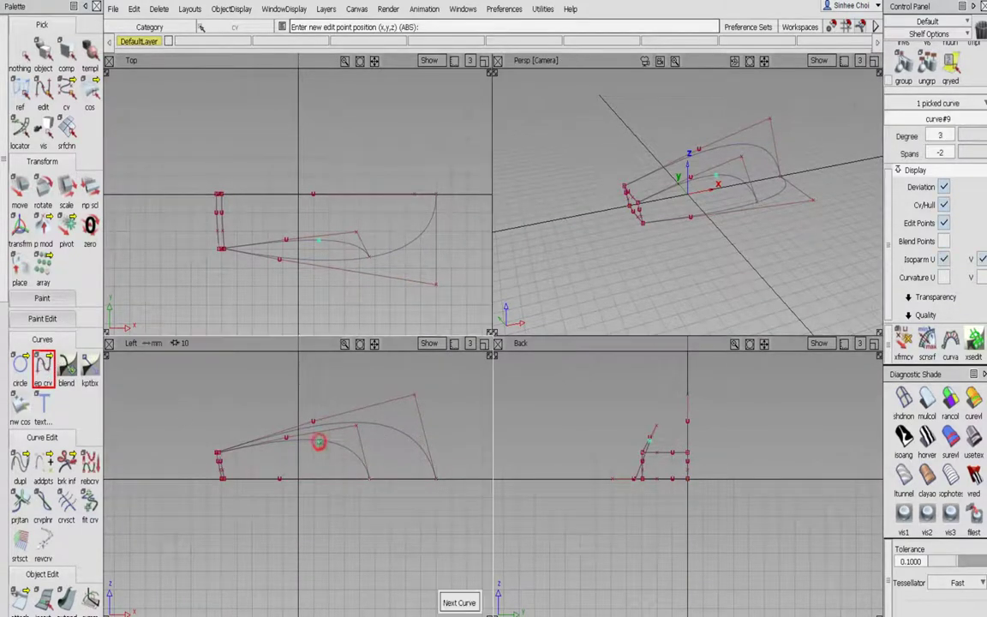
left_click_drag(305, 451, 294, 455)
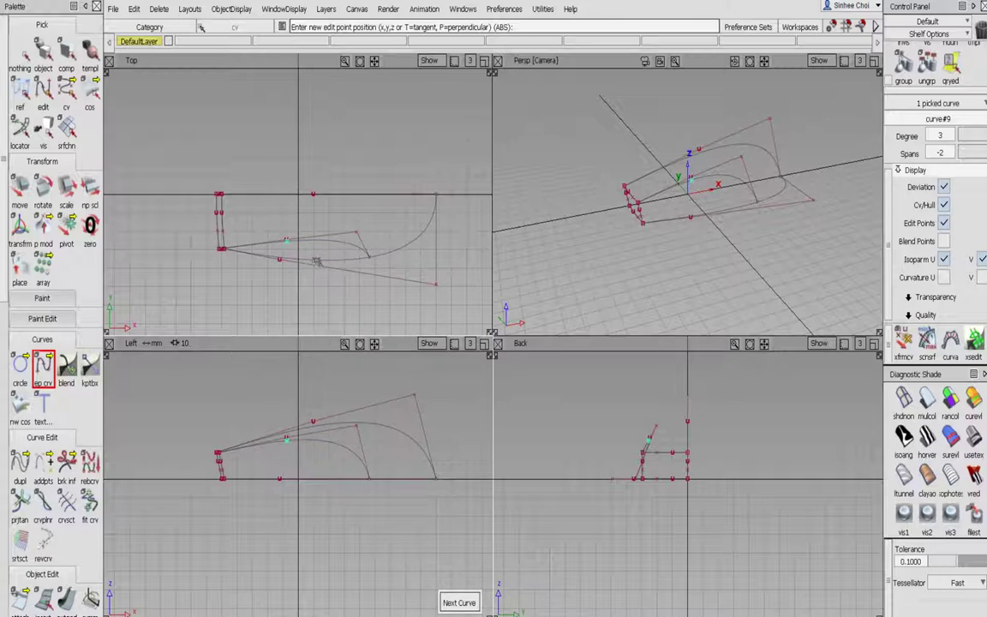
left_click_drag(316, 261, 288, 286)
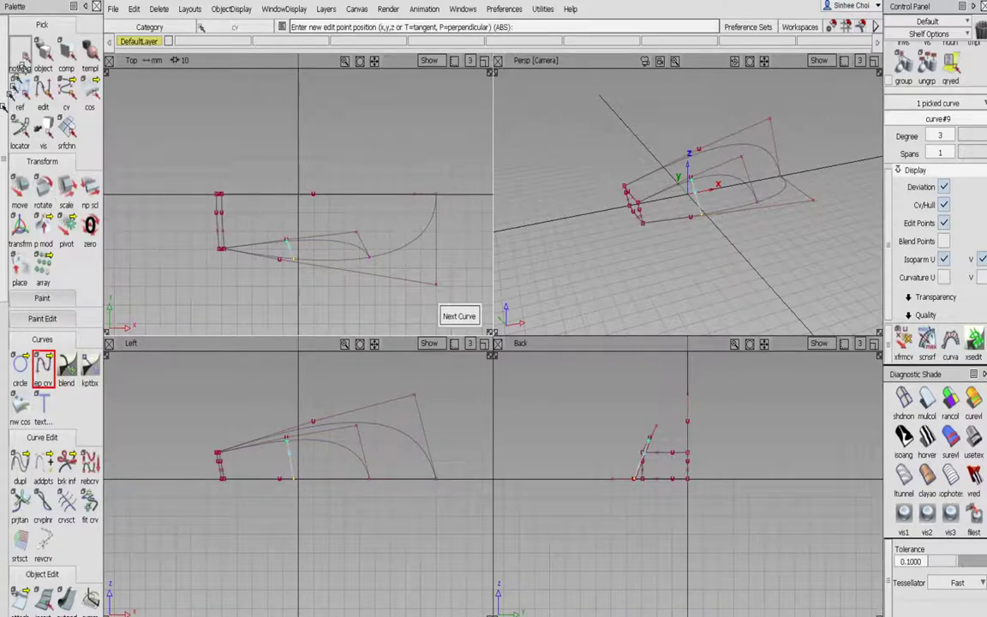
Pick the two middle CVs of the new cross curve and move them slightly inward in +Y in the Back view.
left_click(19, 53)
left_click(66, 91)
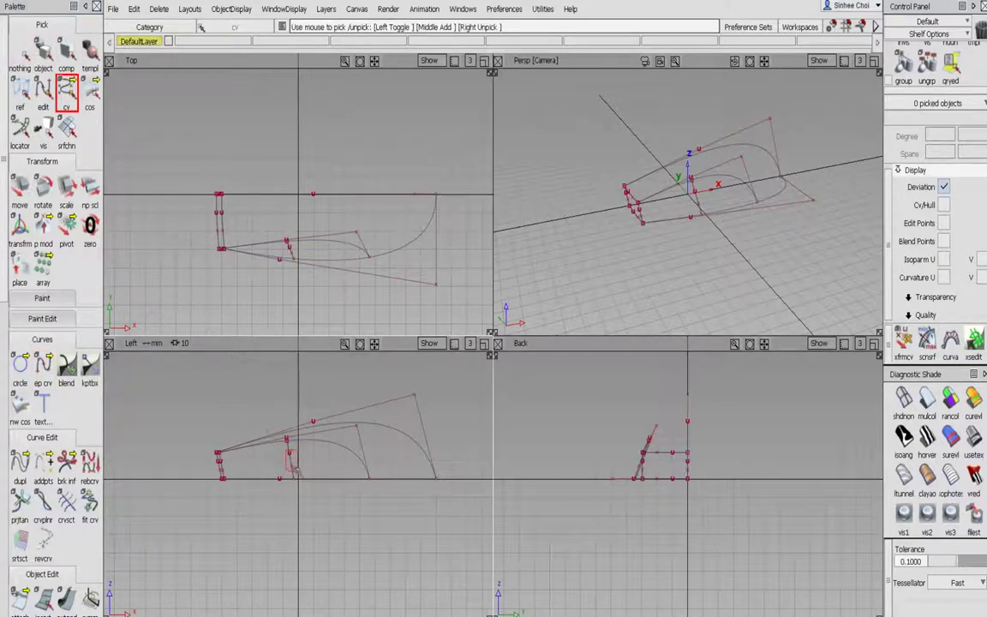
left_click_drag(295, 471, 296, 472)
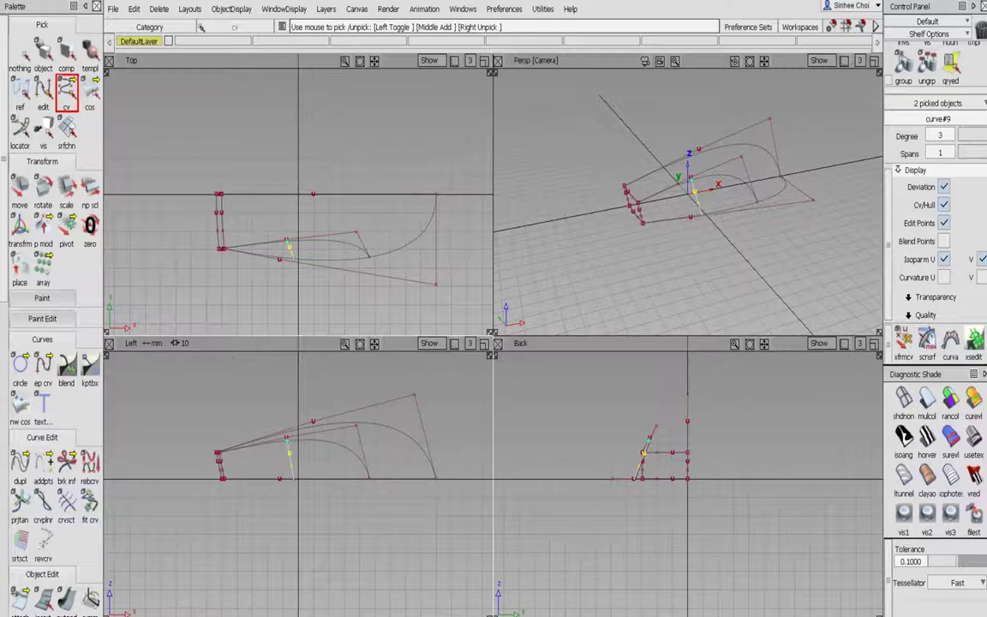
left_click(698, 198, "alt+shift")
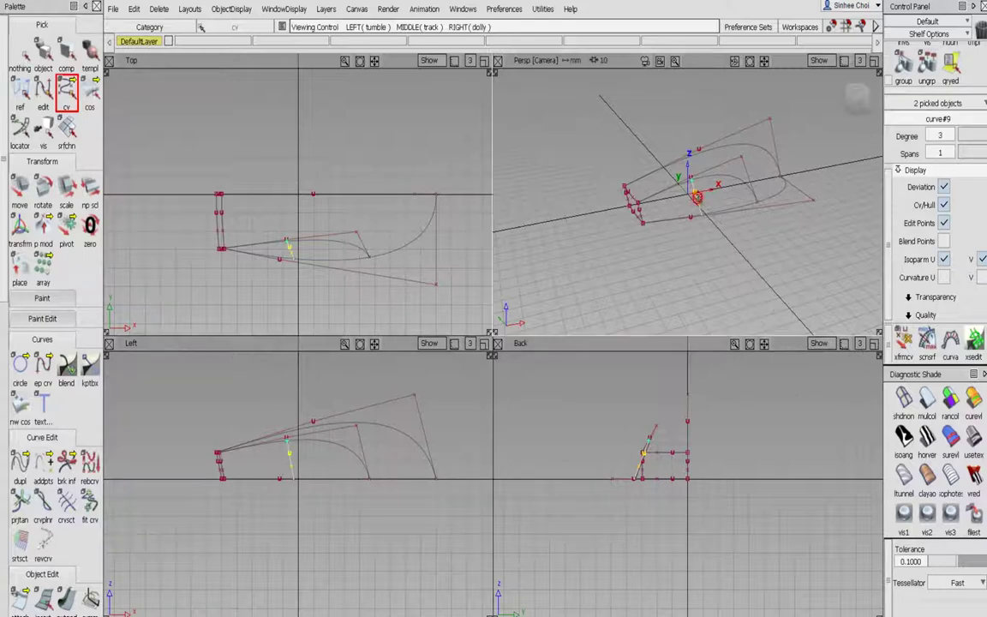
mouse_move(665, 253)
right_mouse_down("alt+shift")
mouse_move(710, 242)
mouse_move(681, 256)
right_mouse_up("alt+shift")
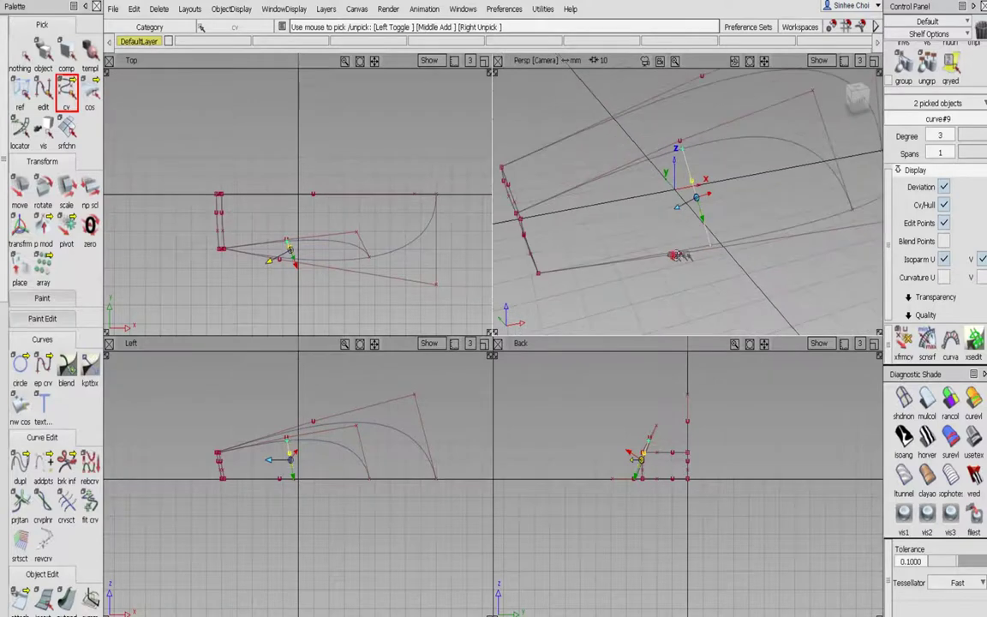
left_click_drag(681, 256, 708, 233, "alt+shift")
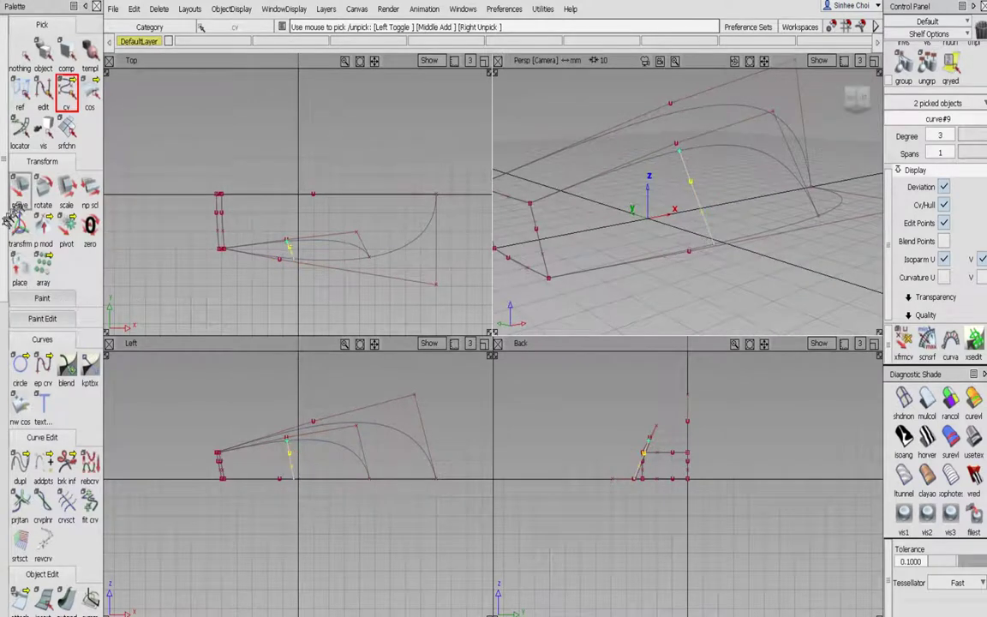
left_click(20, 187)
left_click(593, 446)
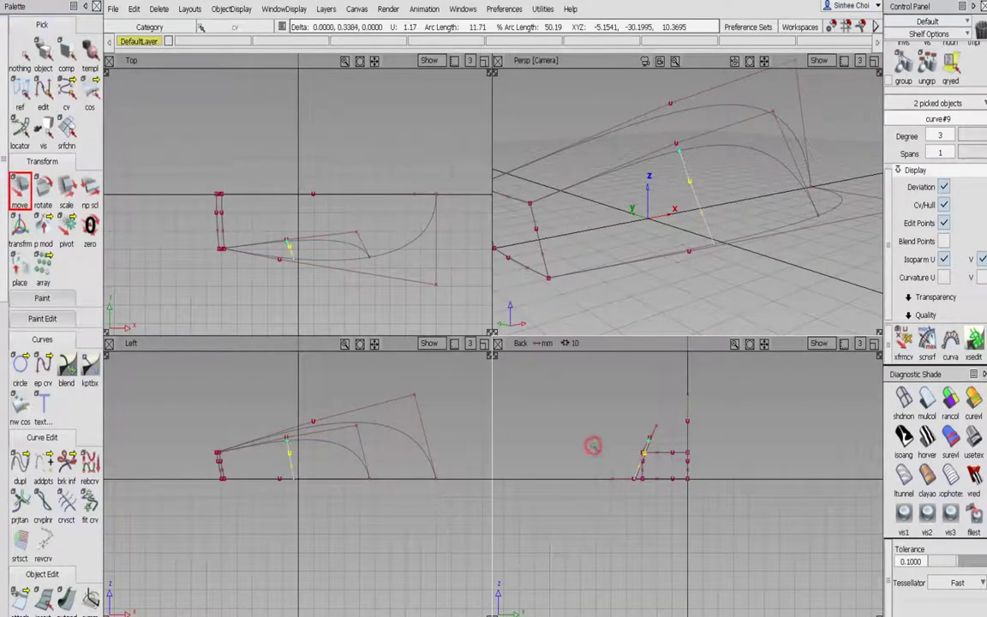
left_click_drag(596, 445, 598, 444)
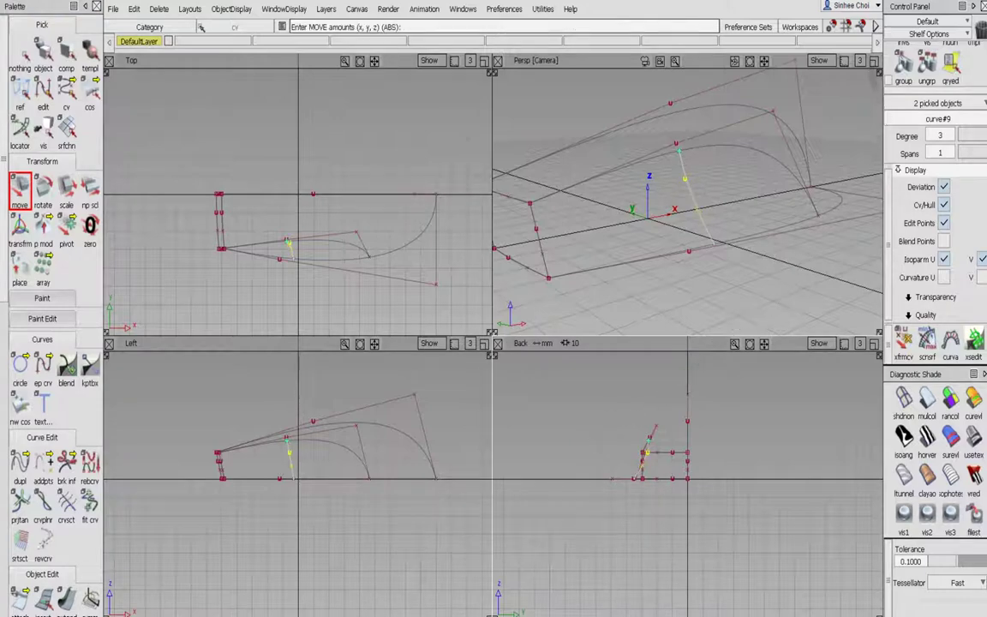
Examine the curve framework in the enlarged perspective view, and preview its mirrored half by toggling DefaultLayer symmetry on and off.
left_click(874, 61)
left_click_drag(471, 287, 552, 304, "alt+shift")
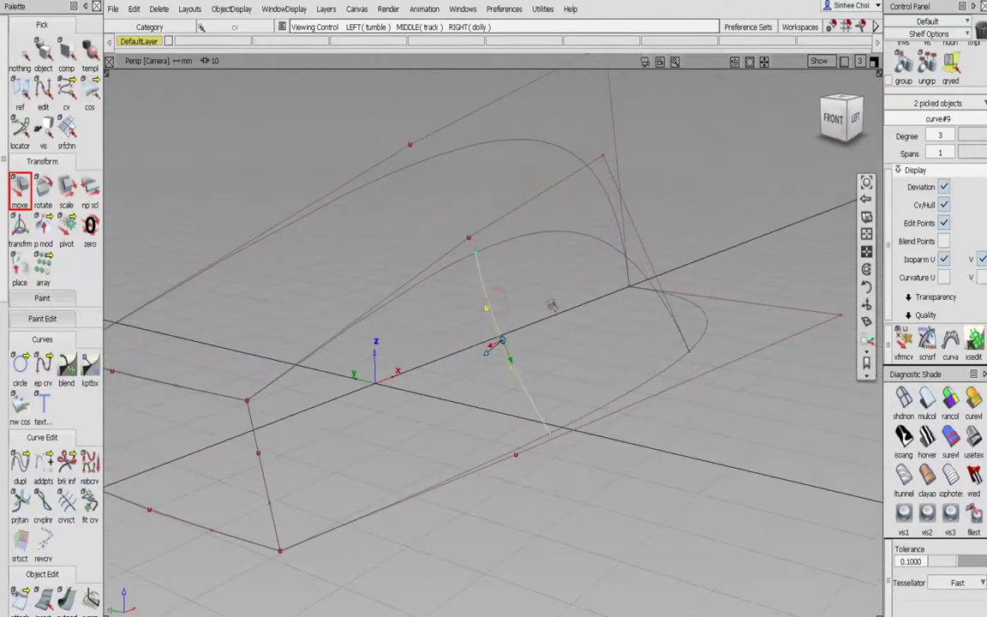
right_click_drag(552, 305, 562, 295, "alt+shift")
left_click_drag(561, 296, 342, 410, "alt+shift")
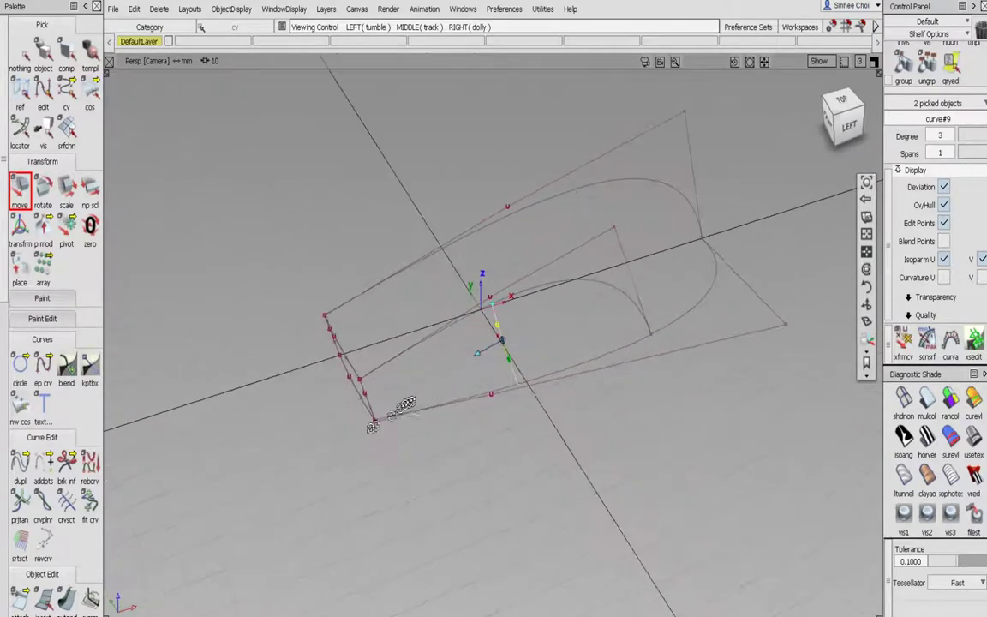
left_click(873, 60)
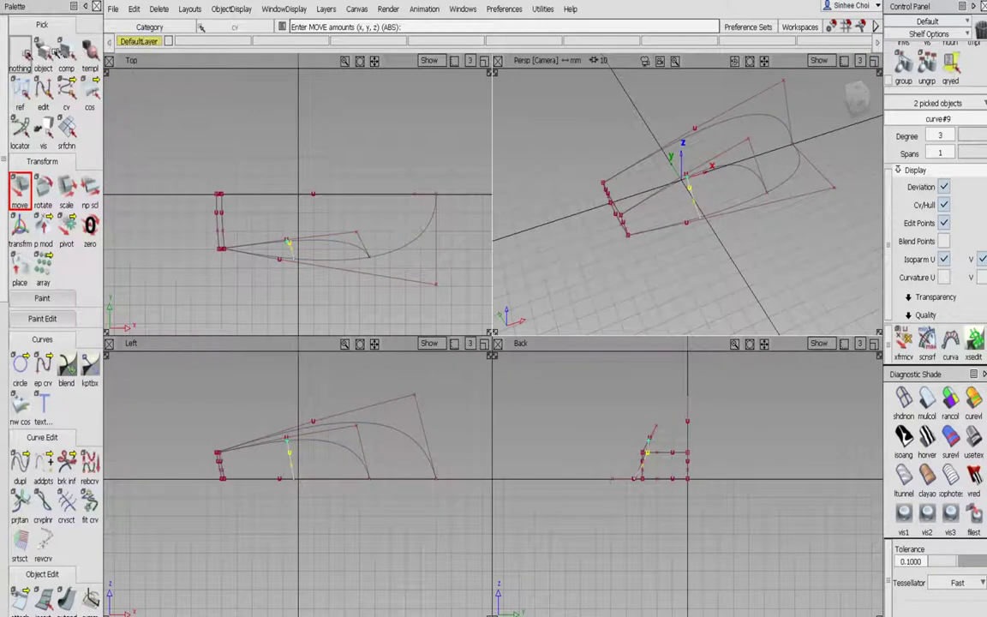
left_click(22, 49)
left_click(137, 41)
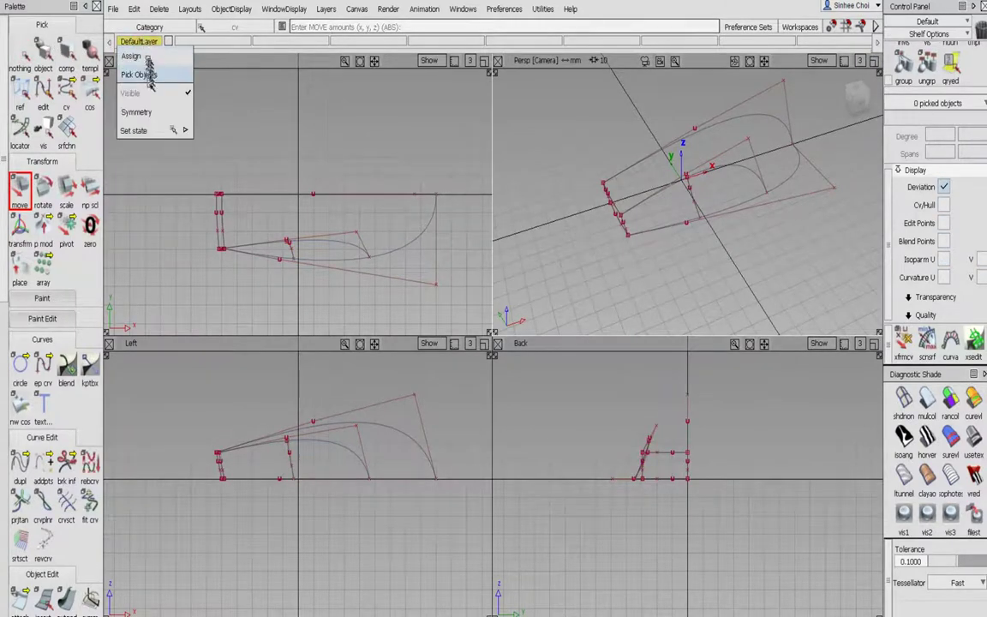
left_click(151, 109)
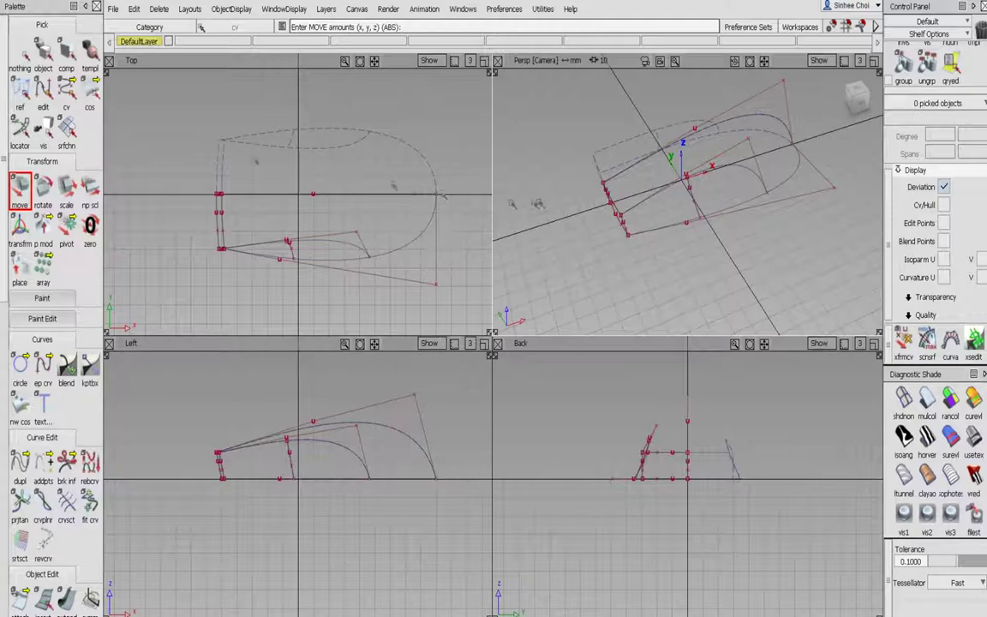
left_click(130, 41)
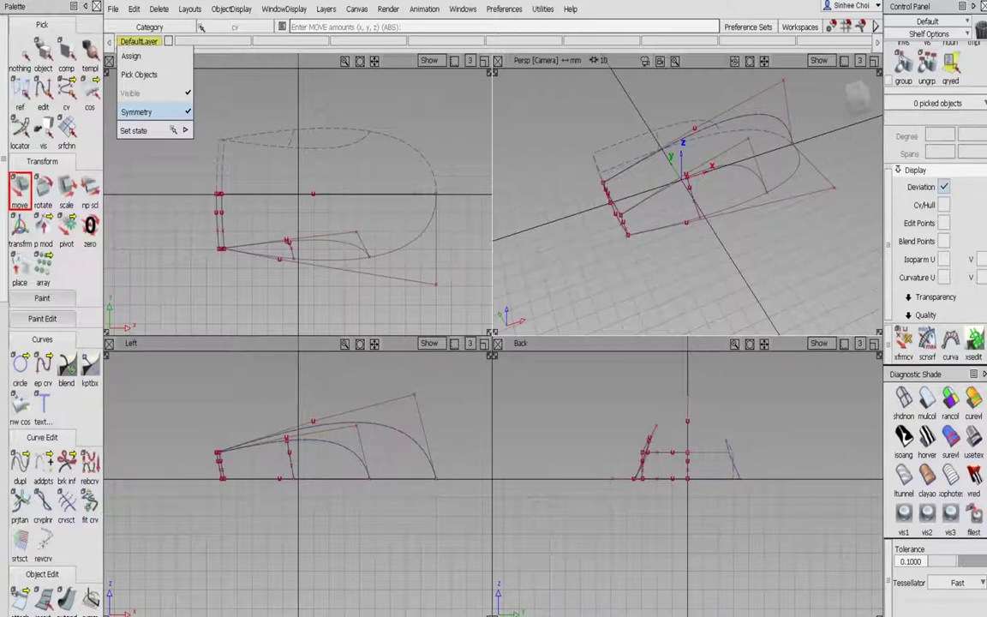
left_click(137, 111)
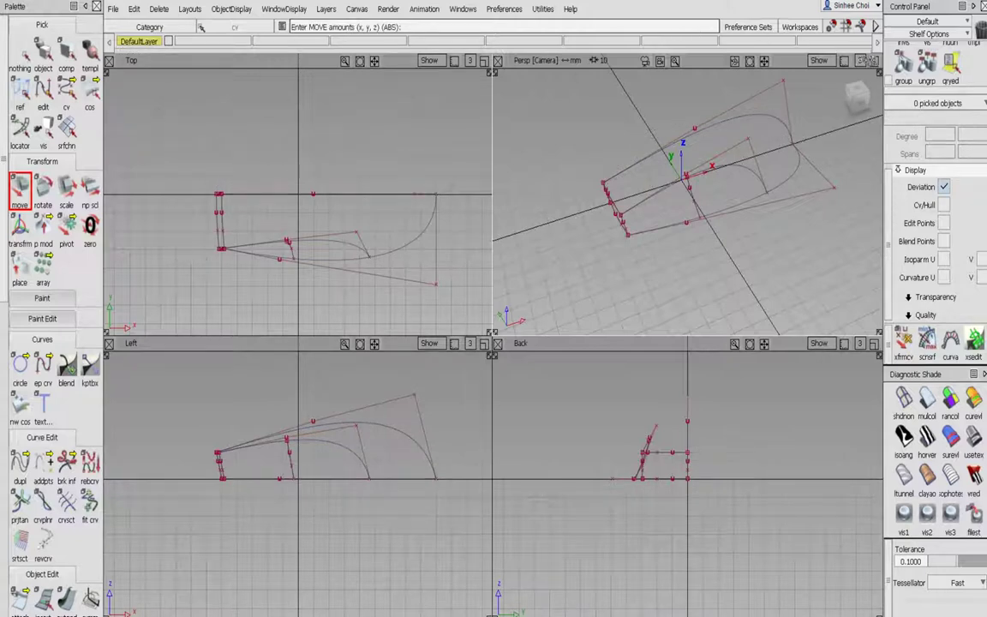
Start a Square surface from the raised short end curve and the large arch, setting the arch's continuity to Implied Tangent.
left_click(873, 60)
left_click_drag(610, 300, 670, 271, "alt+shift")
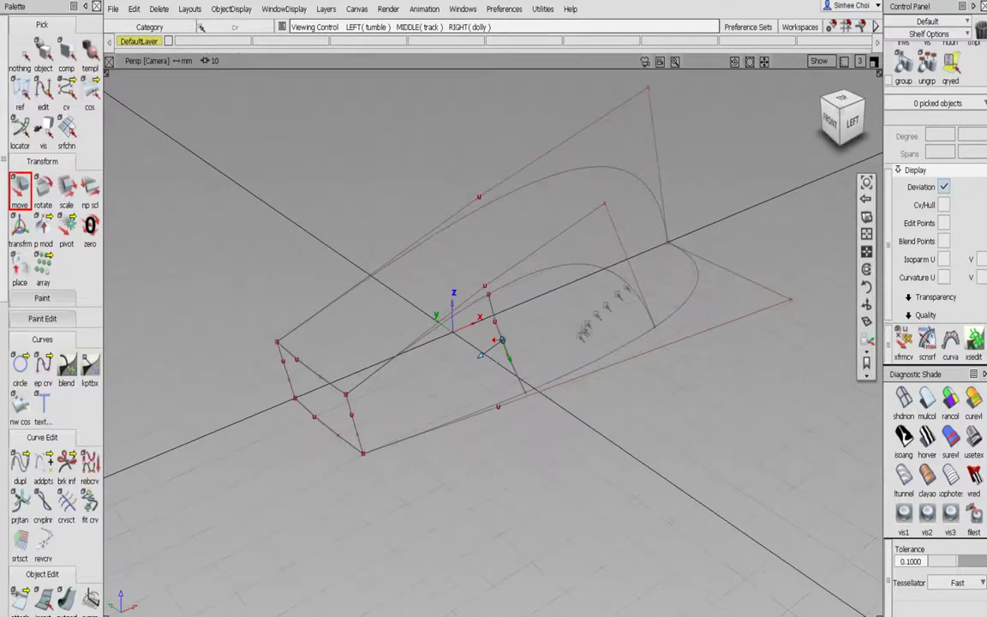
left_click_drag(583, 286, 551, 346, "alt+shift")
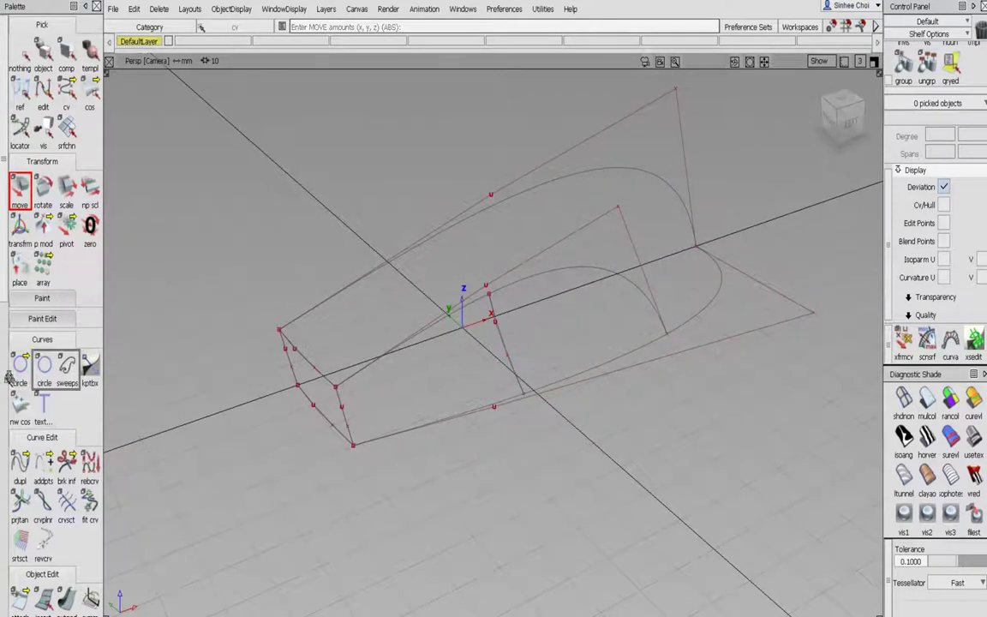
scroll(13, 342, "down", 5)
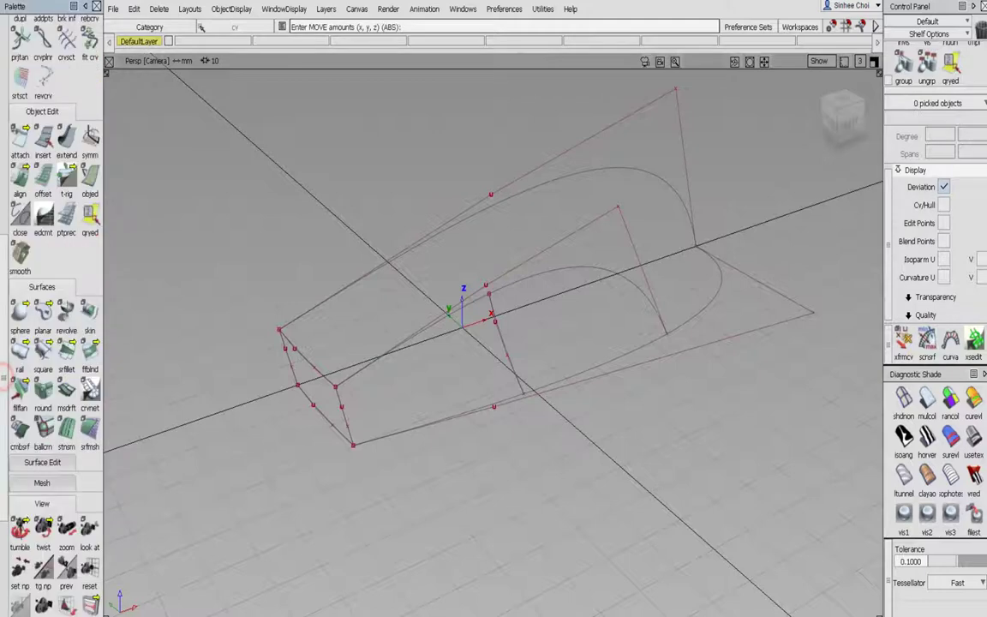
left_click(42, 348)
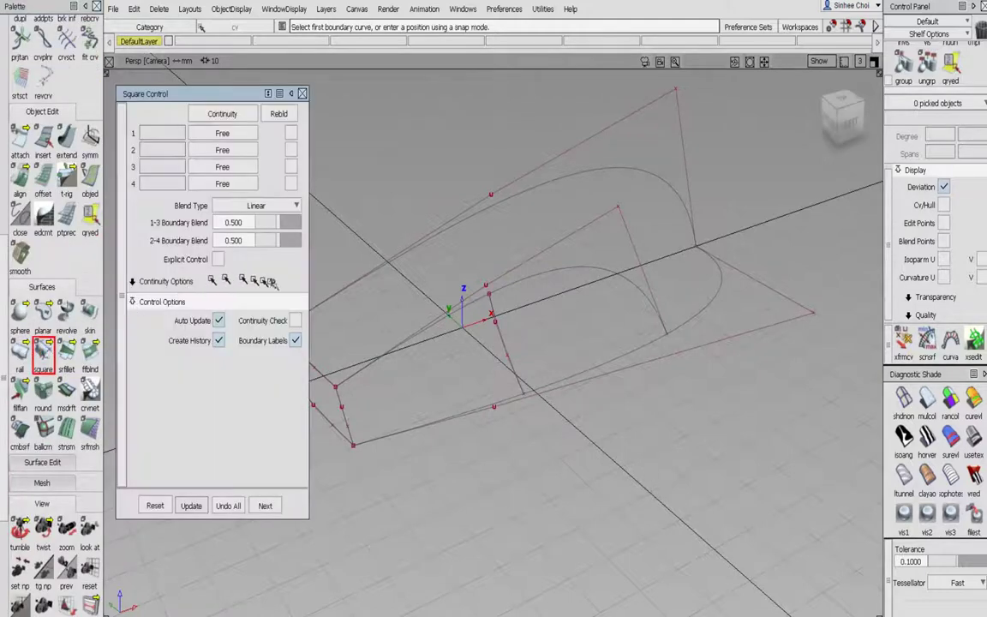
left_click_drag(235, 95, 190, 101)
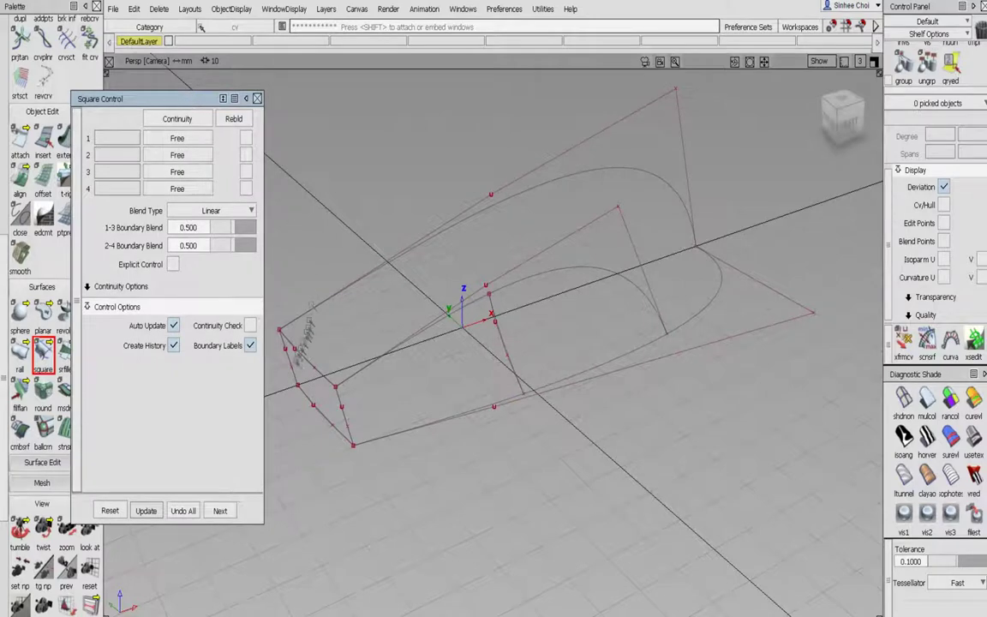
left_click(312, 348)
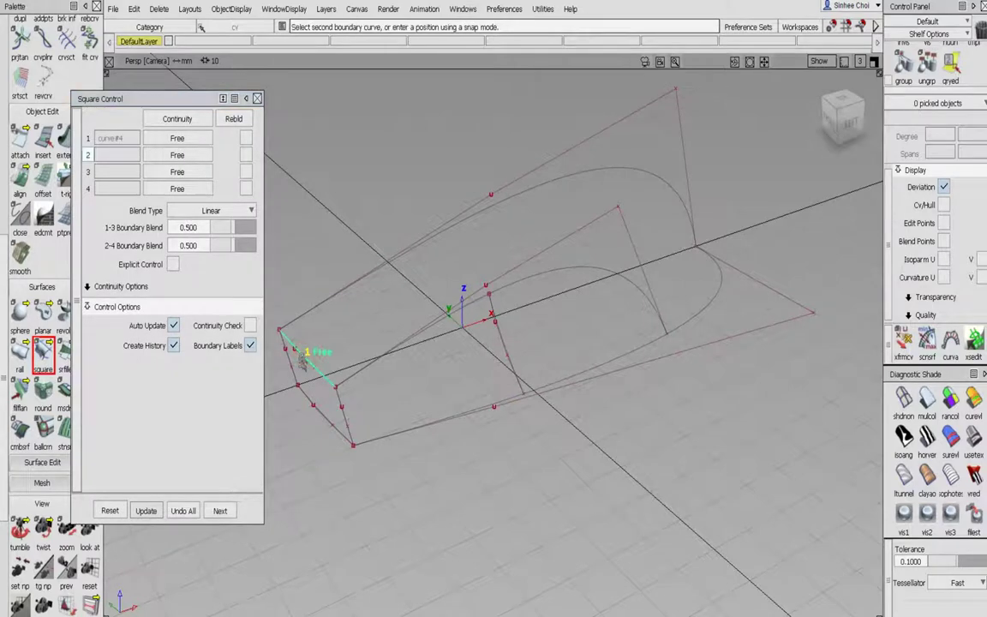
left_click(306, 312)
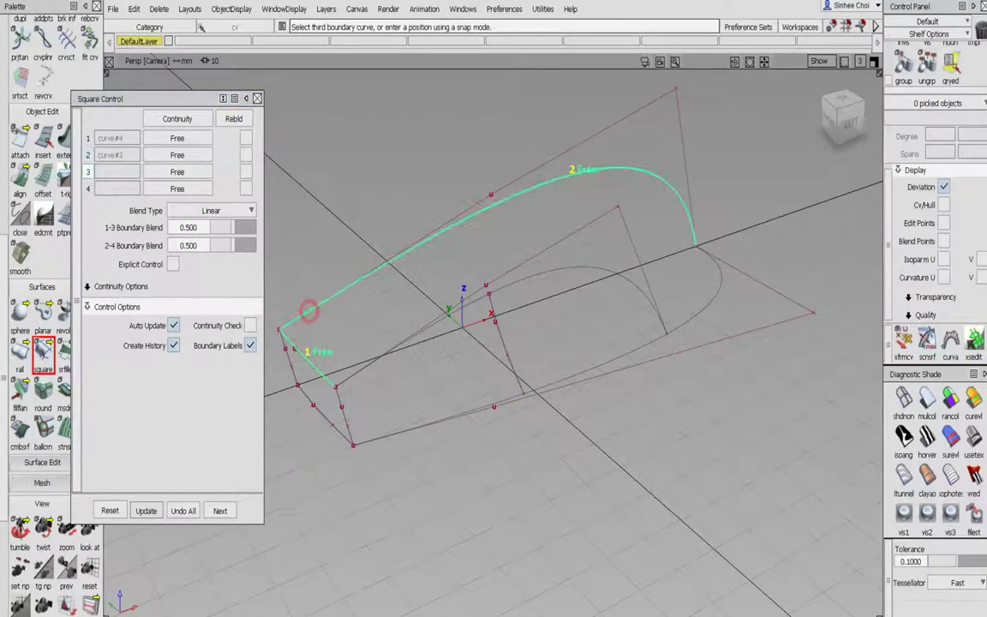
left_click(185, 154)
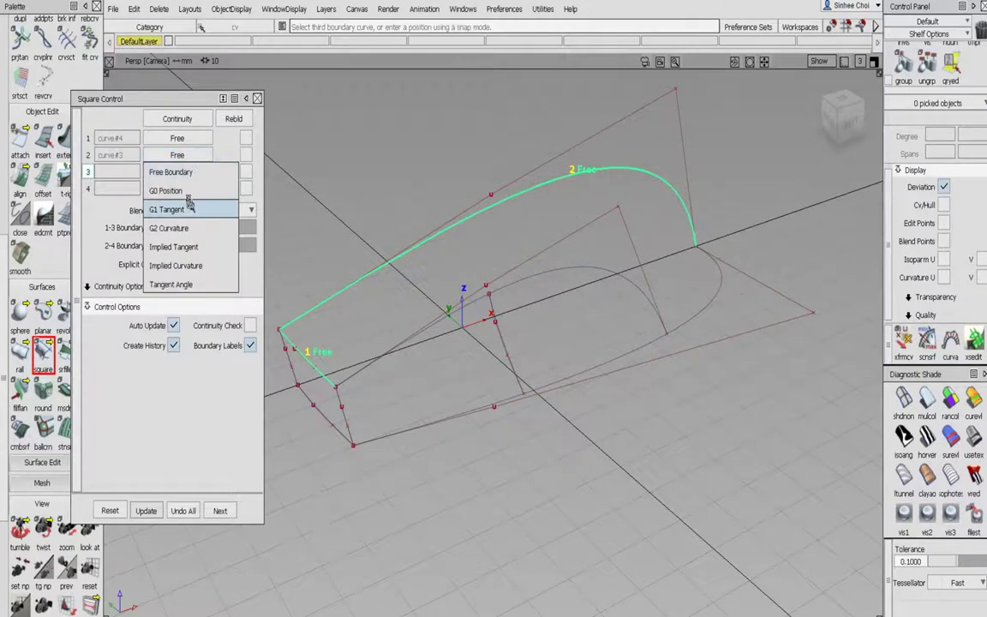
left_click(196, 246)
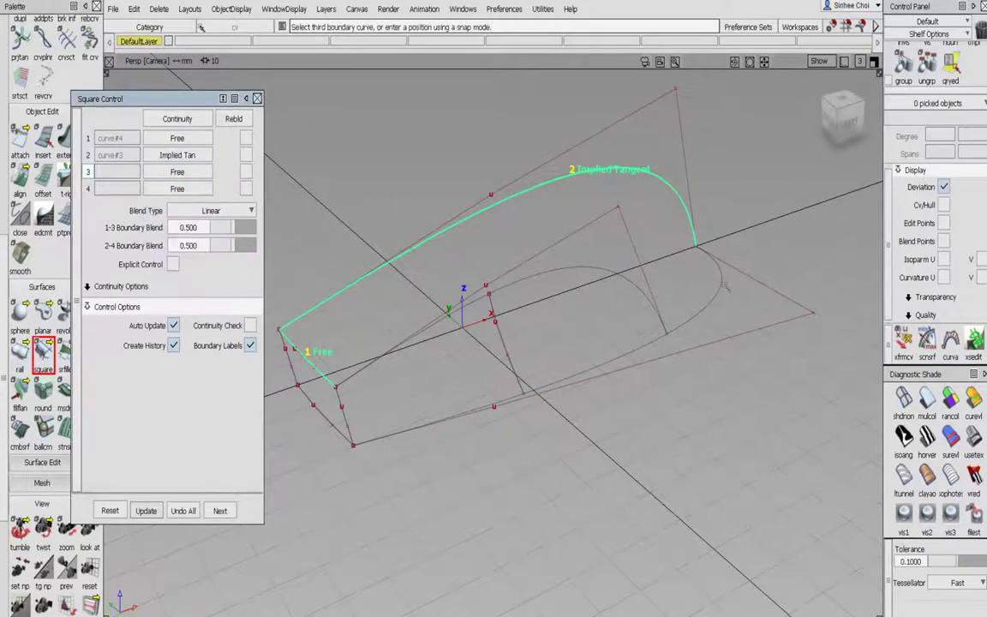
Complete the Square surface with the long outer ground curve and the smaller arch as third and fourth boundaries.
left_click(722, 284)
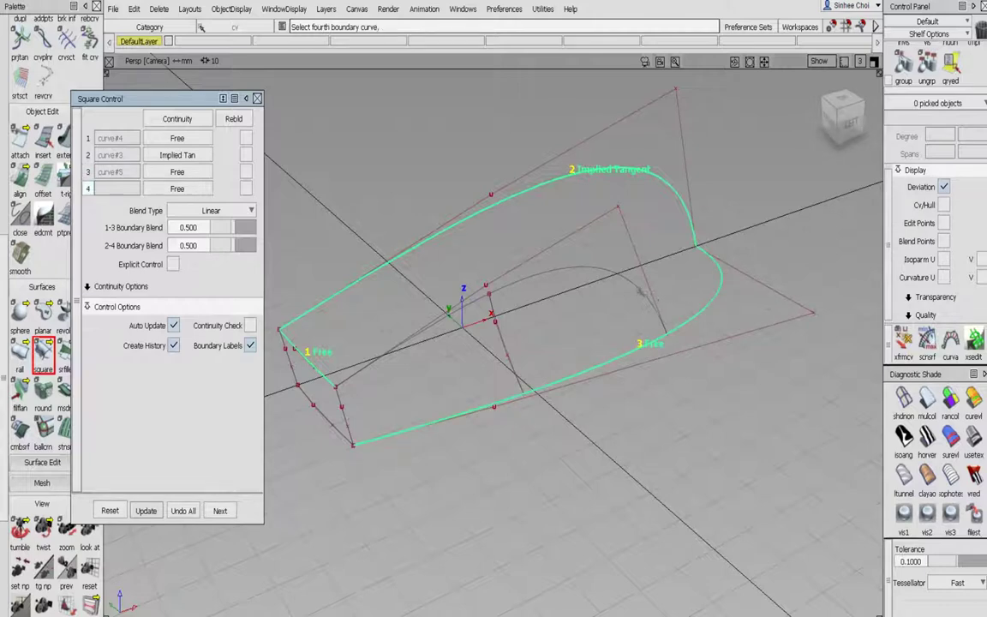
left_click(638, 291)
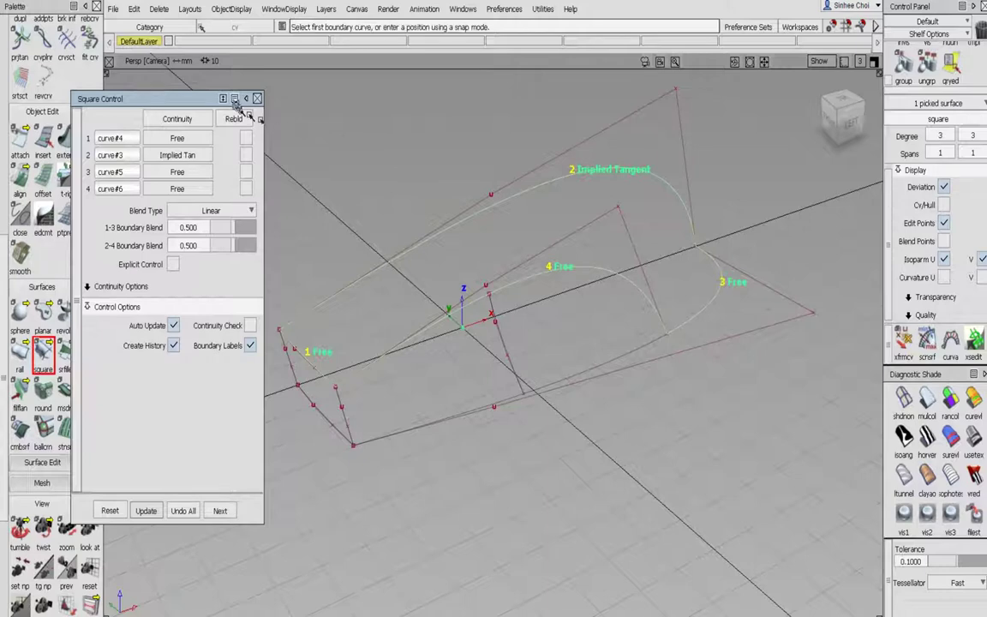
left_click(257, 99)
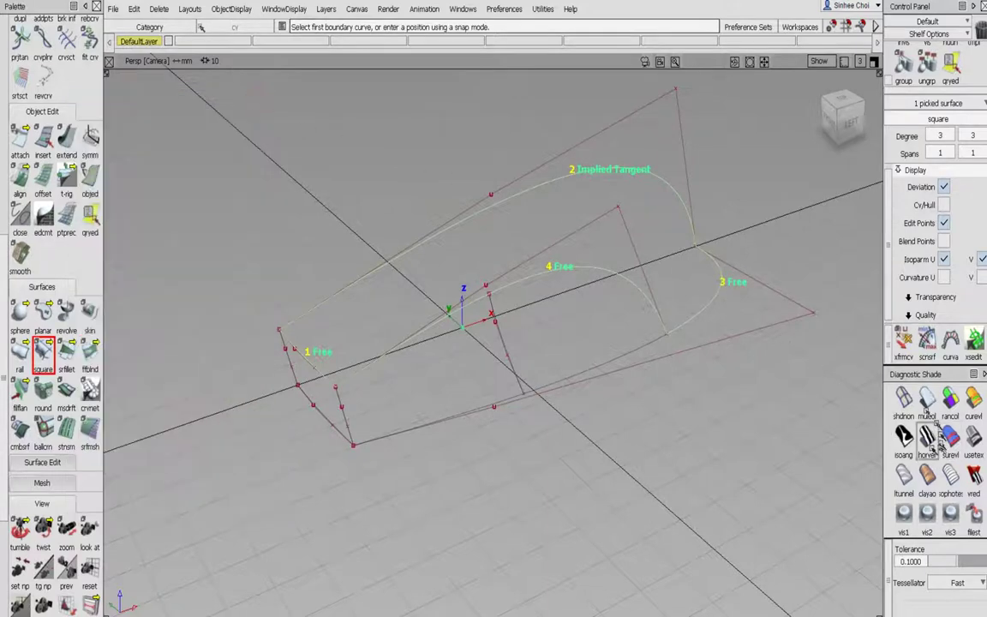
Deselect everything and shade the new surface with the vis1 diagnostic shading.
left_click(904, 399)
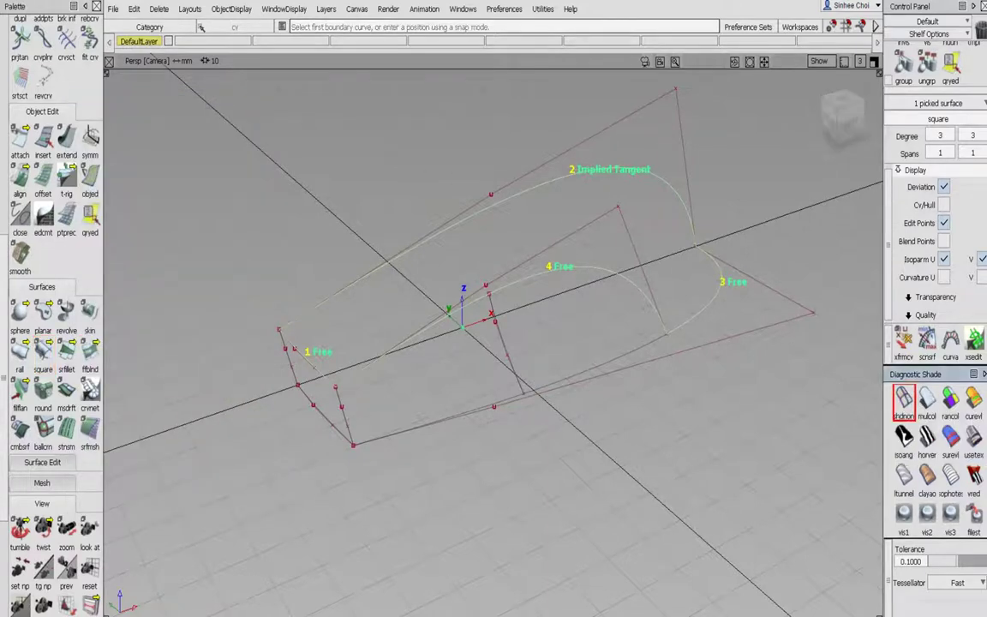
left_click(6, 78)
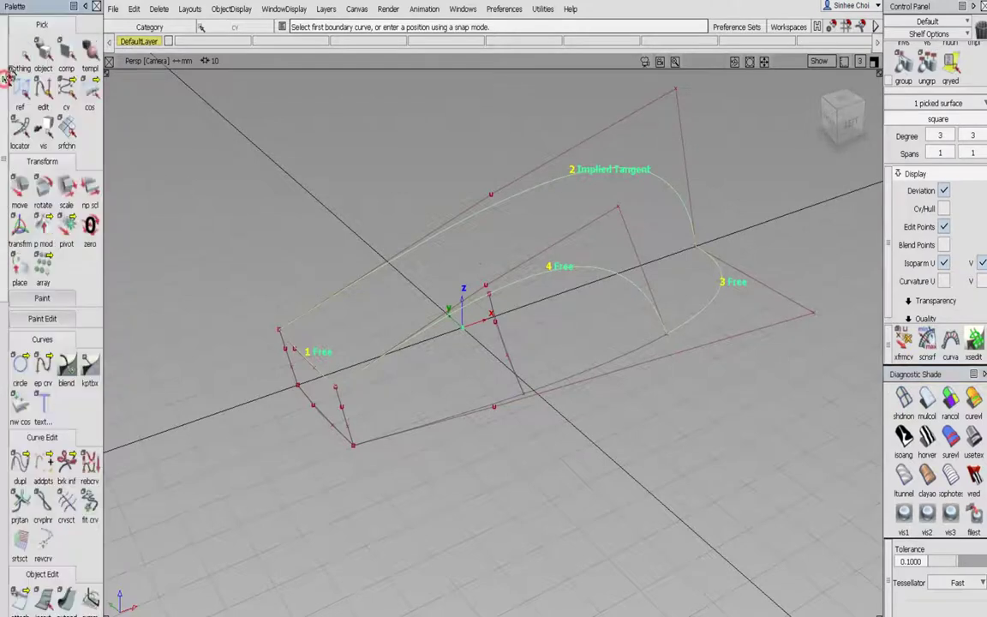
left_click(19, 56)
left_click(906, 514)
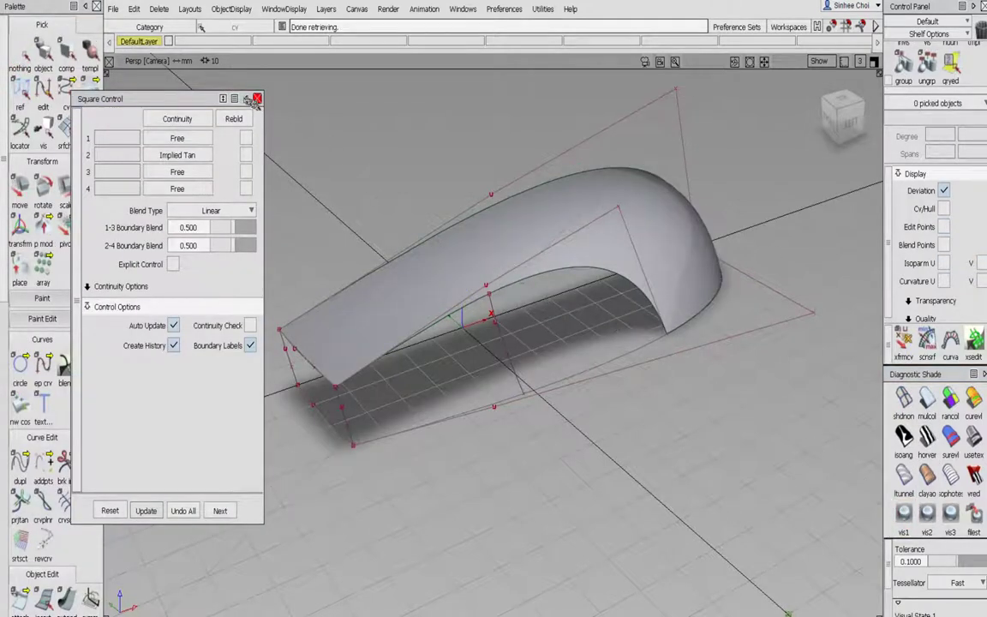
left_click(257, 98)
Mirror the shell with DefaultLayer symmetry and check its surface flow with horizontal/vertical stripe shading.
right_click(136, 42)
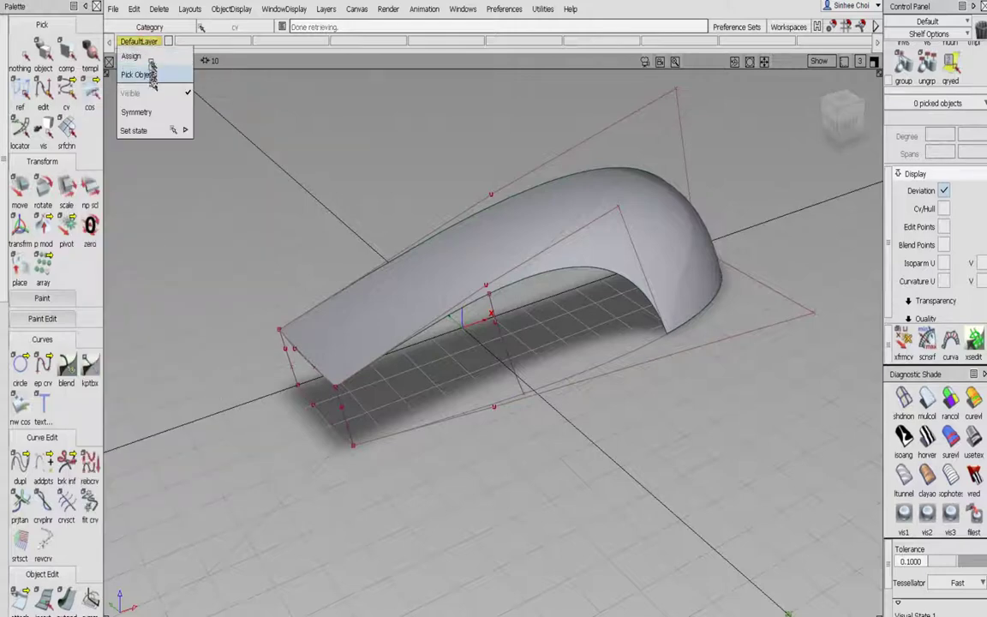
left_click(146, 111)
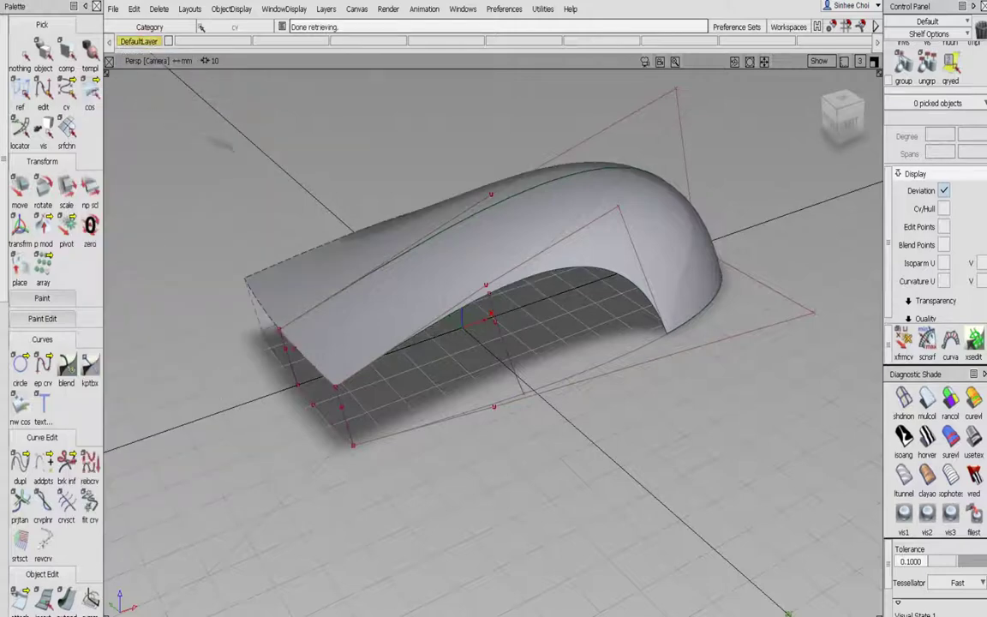
left_click_drag(215, 137, 34, 206, "alt+shift")
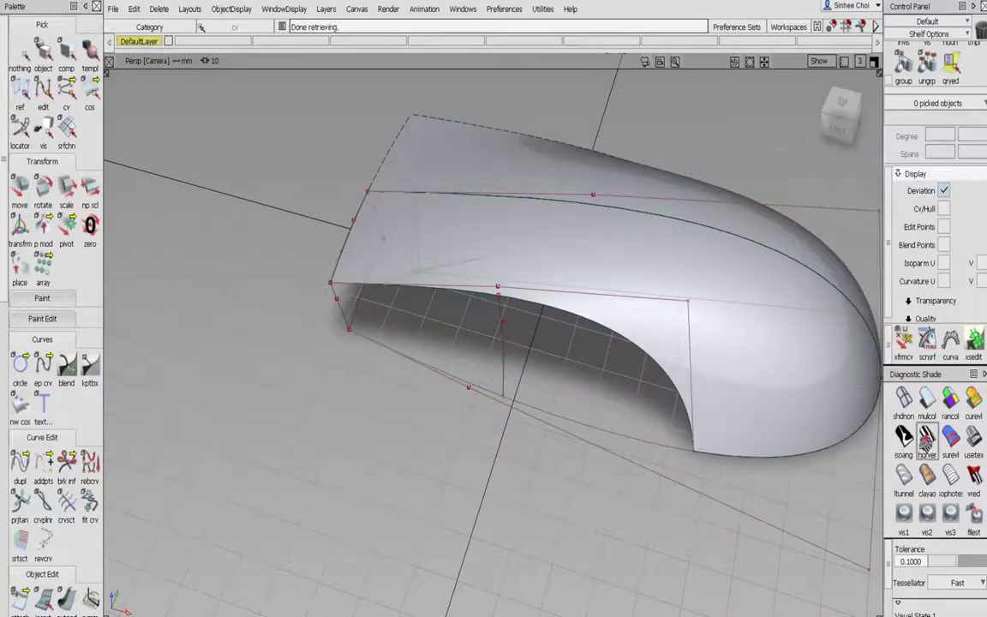
left_click(926, 439)
mouse_move(822, 396)
left_mouse_down("alt+shift")
mouse_move(749, 418)
mouse_move(806, 397)
mouse_move(737, 360)
mouse_move(727, 375)
mouse_move(716, 352)
mouse_move(715, 363)
left_mouse_up("alt+shift")
Remove the diagnostic shading and turn off symmetry for DefaultLayer.
left_click(904, 399)
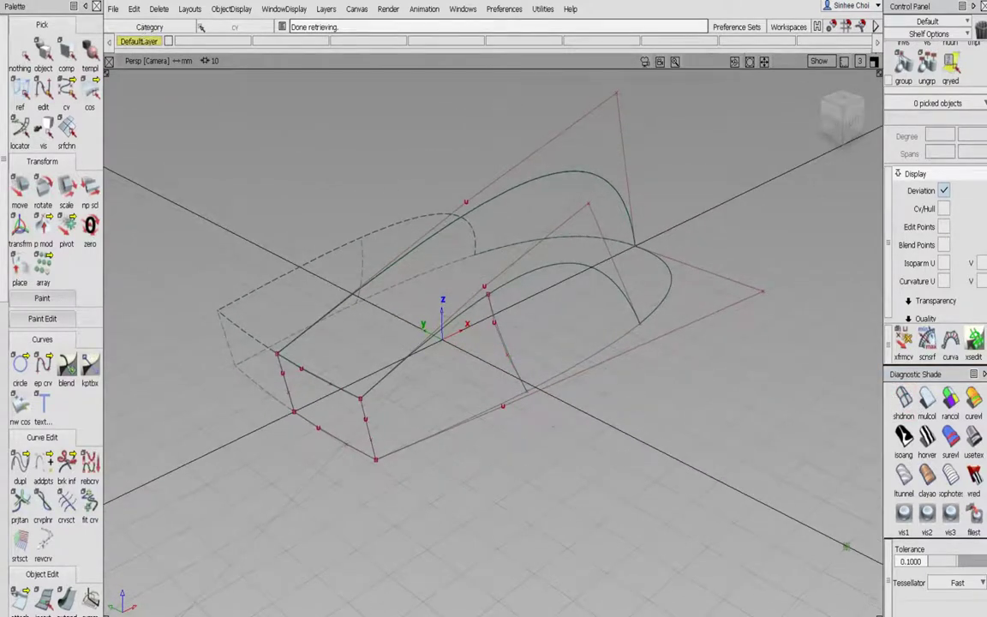
left_click(143, 43)
left_click(133, 103)
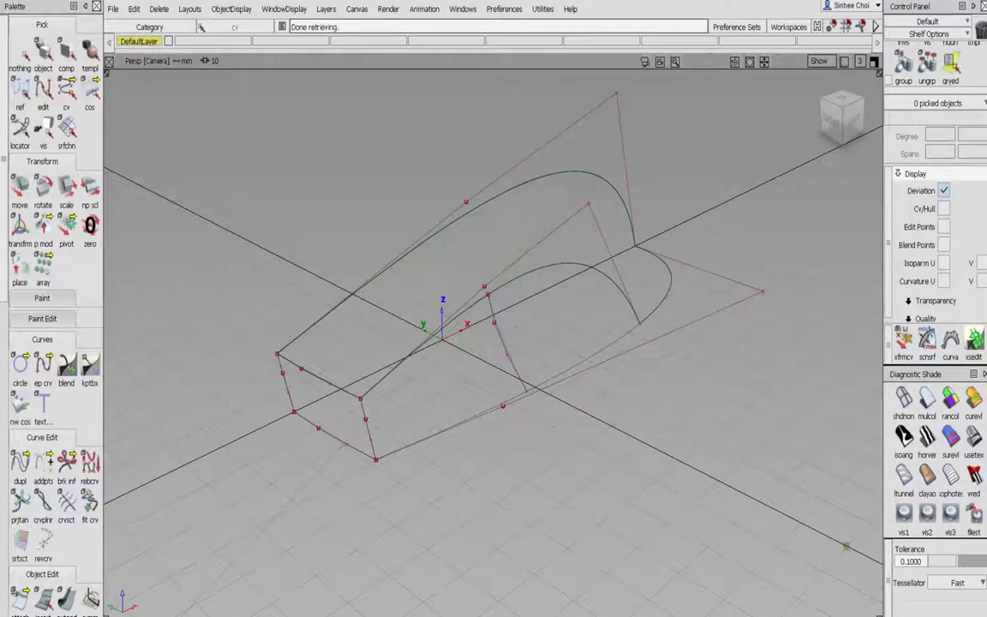
Build a Square surface across the open end from its two upright curves, the raised short curve and the short ground curve.
scroll(43, 272, "down", 5)
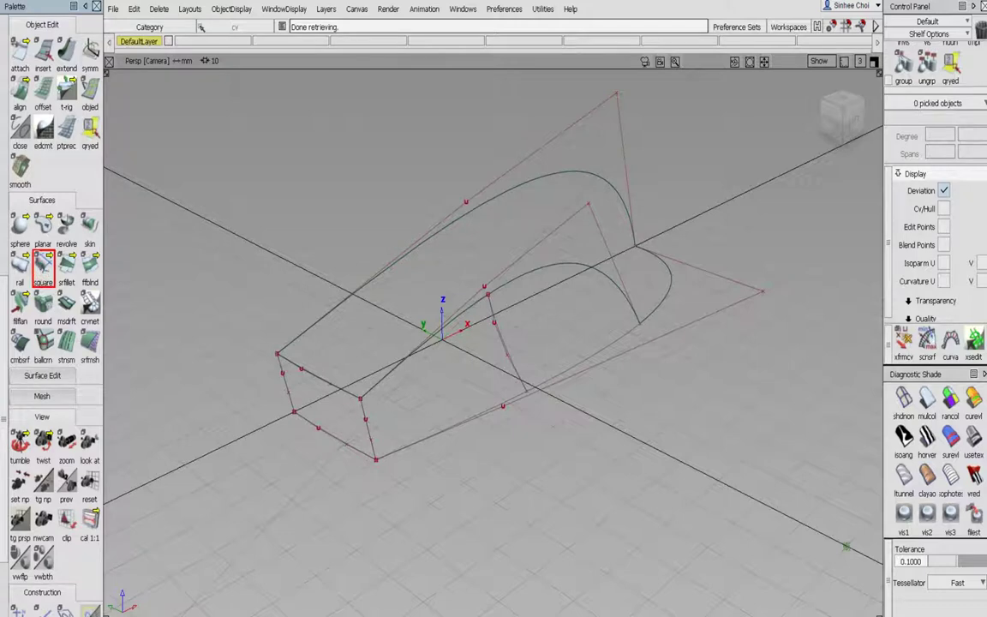
left_click(43, 265)
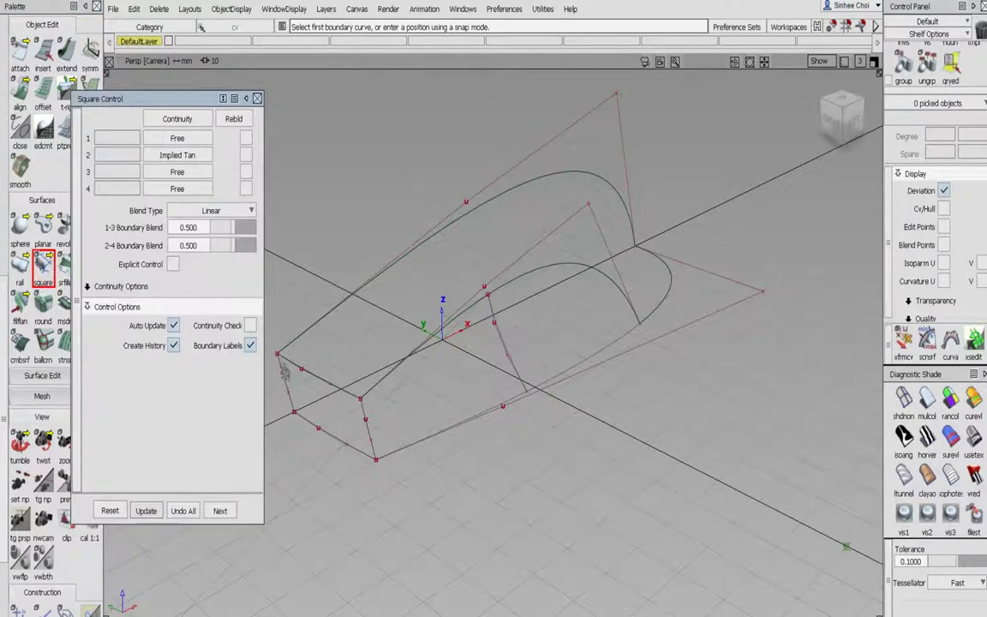
left_click(286, 378)
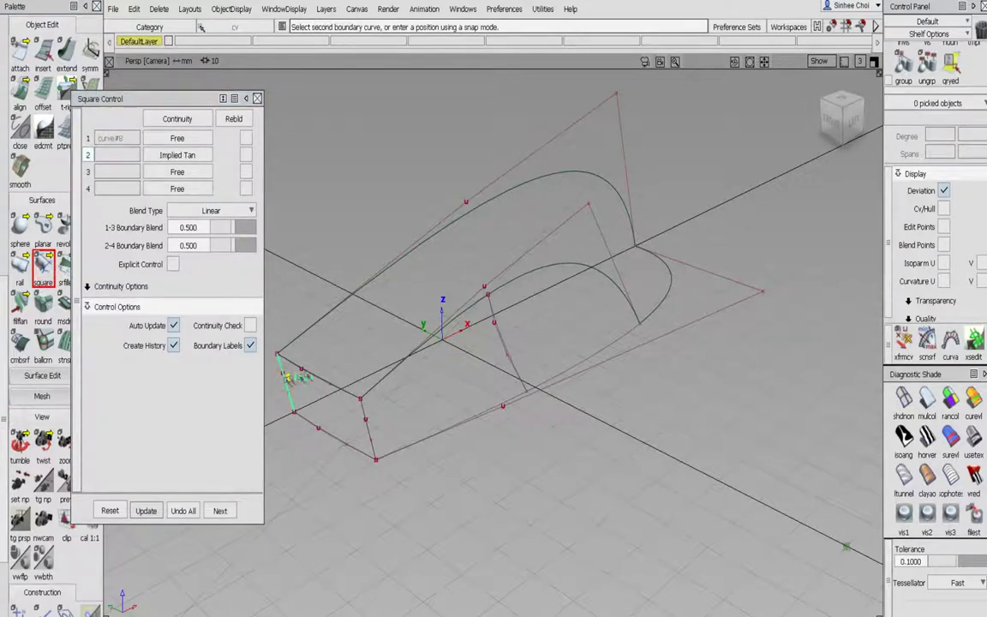
left_click(322, 404)
left_click(369, 432)
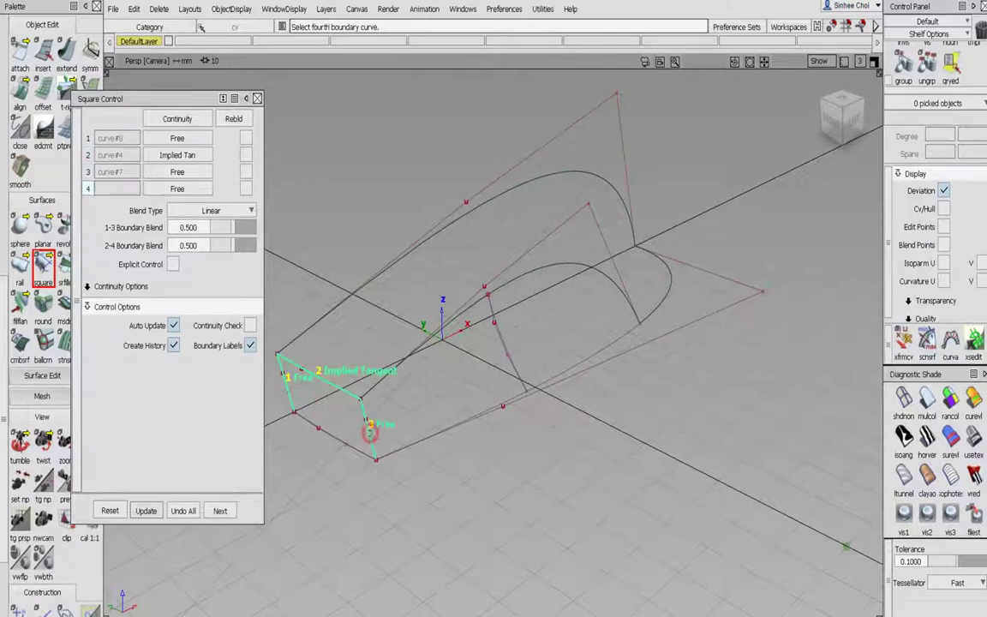
left_click(363, 458)
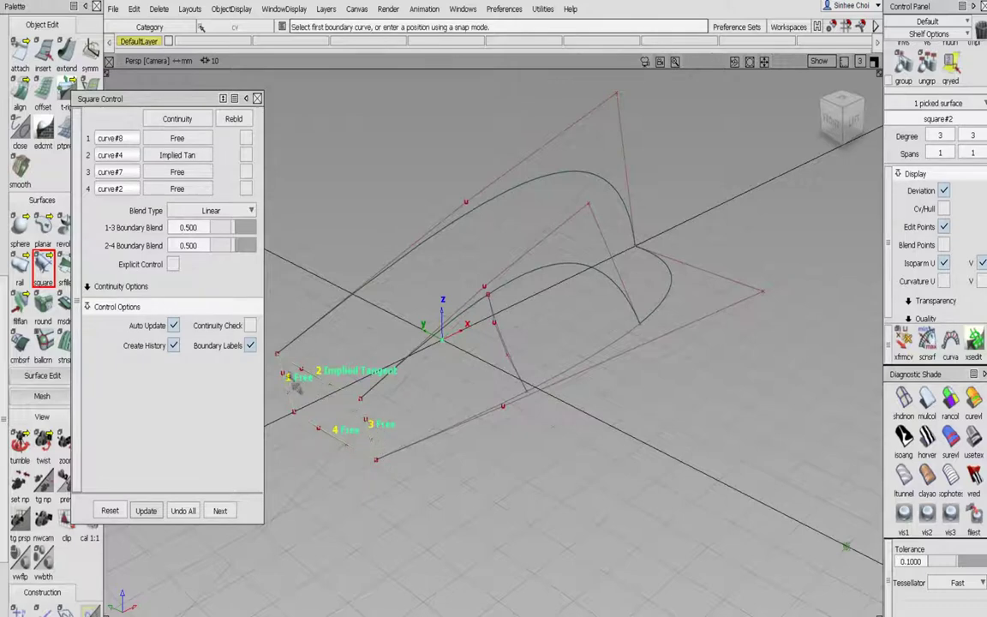
Set the end surface's boundary 1 to Implied Tangent and boundary 2 to G0 Position, and accept the surface.
left_click(177, 138)
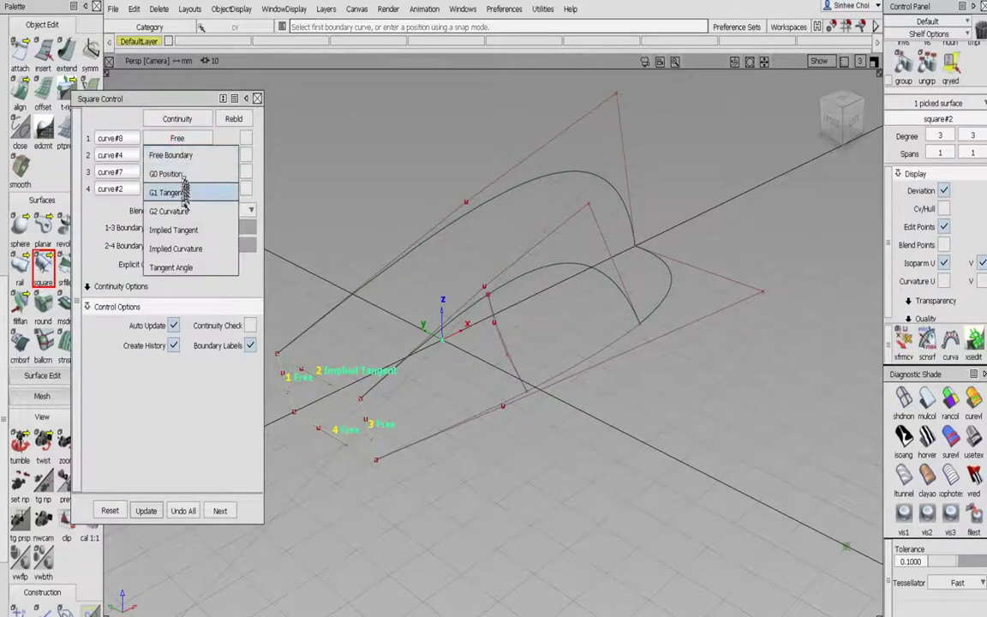
left_click(185, 229)
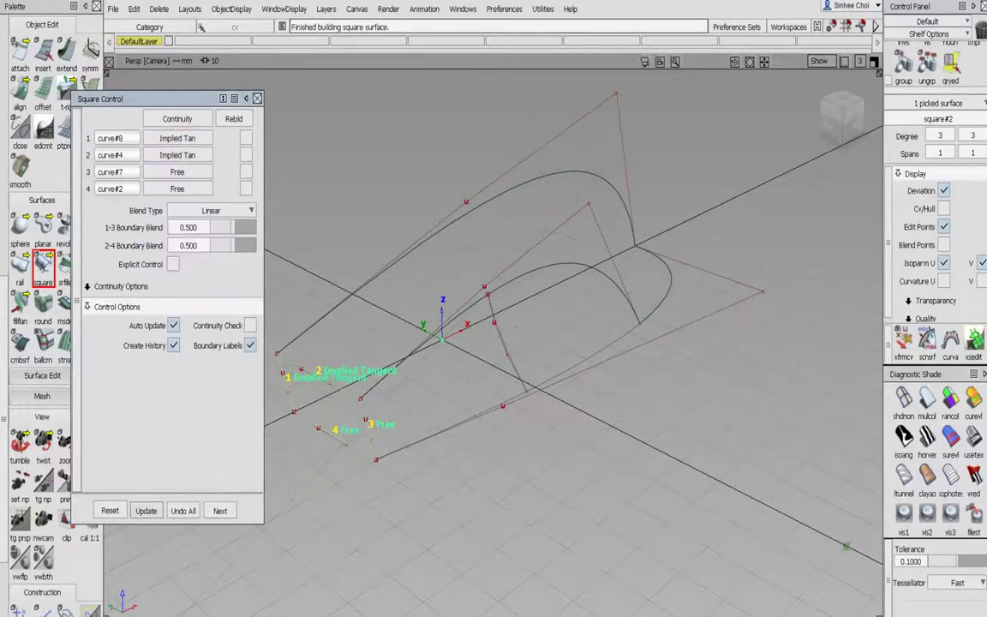
left_click(174, 172)
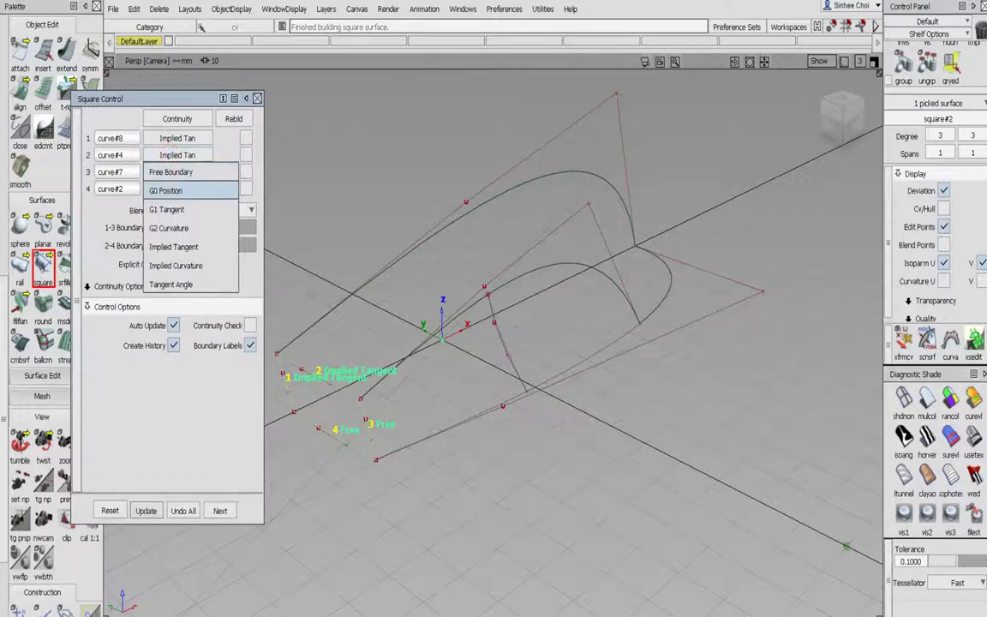
left_click(171, 190)
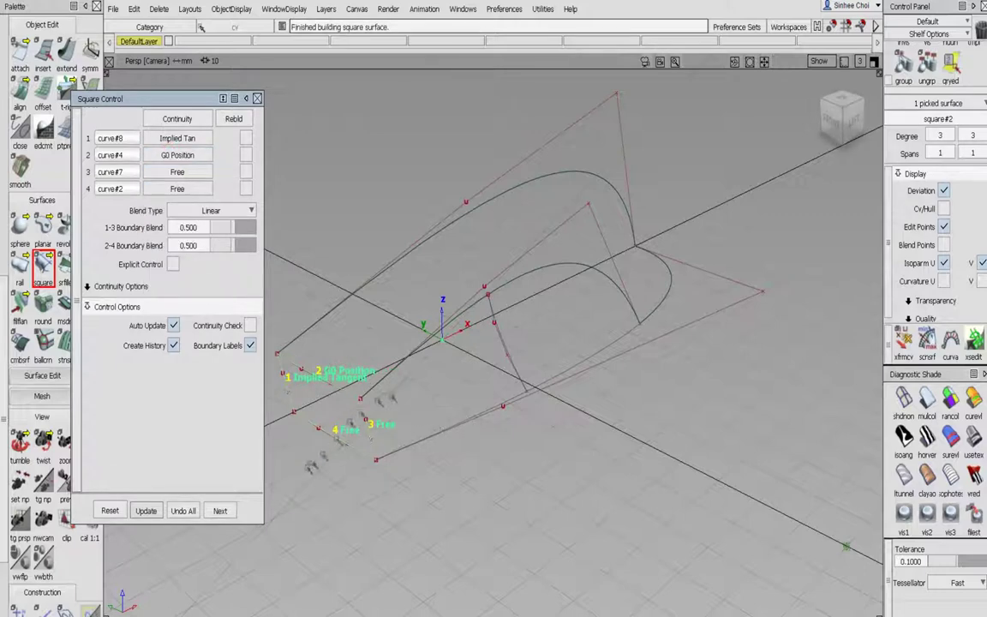
left_click(221, 510)
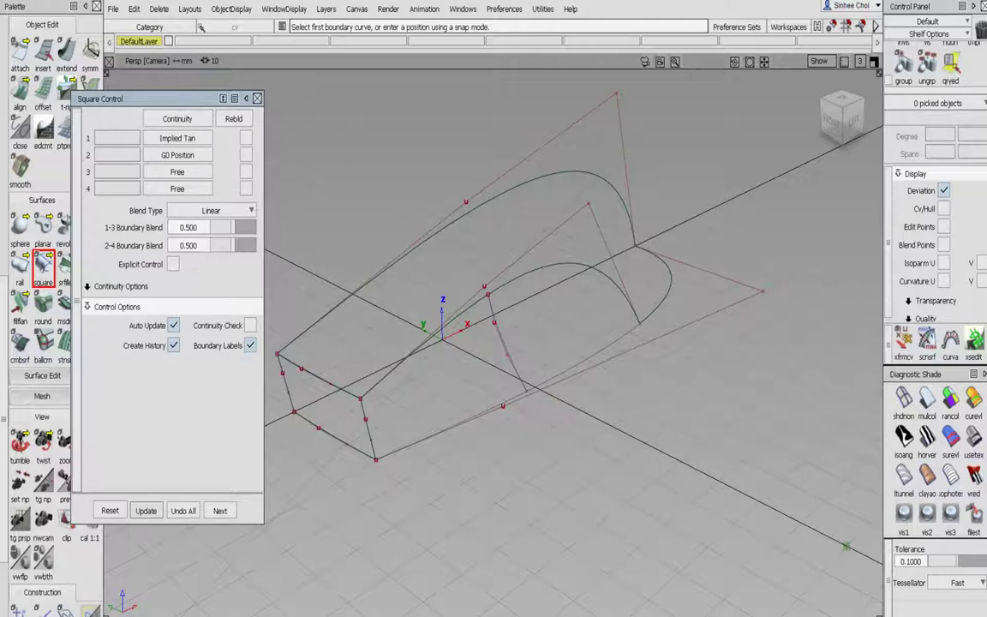
Build a Square surface with all boundaries at G0 Position from the outer upright curve, upper side curve, middle cross curve and ground curve.
left_click(163, 108)
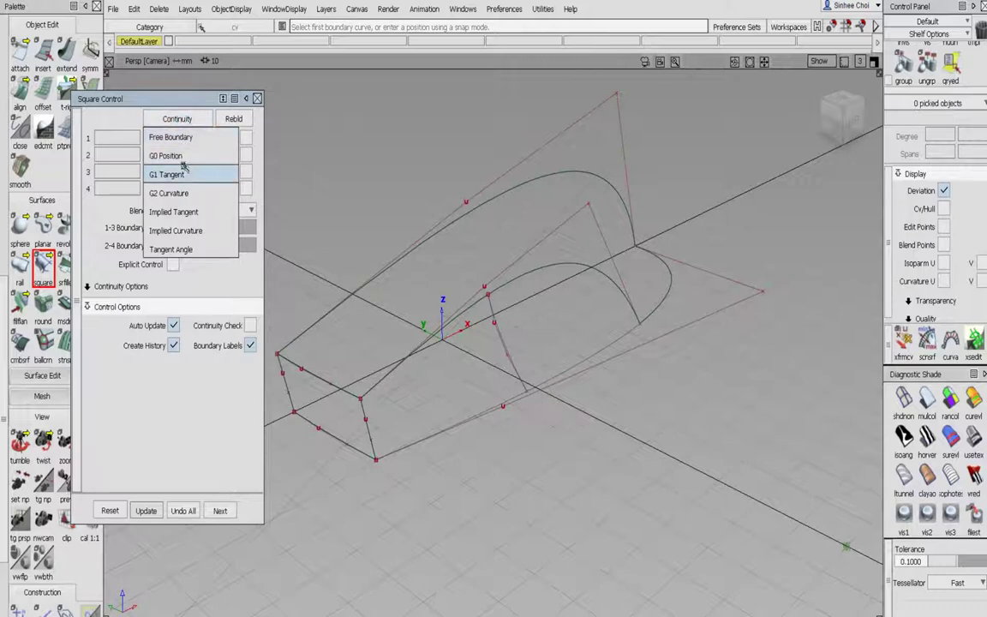
left_click(183, 154)
left_click(370, 440)
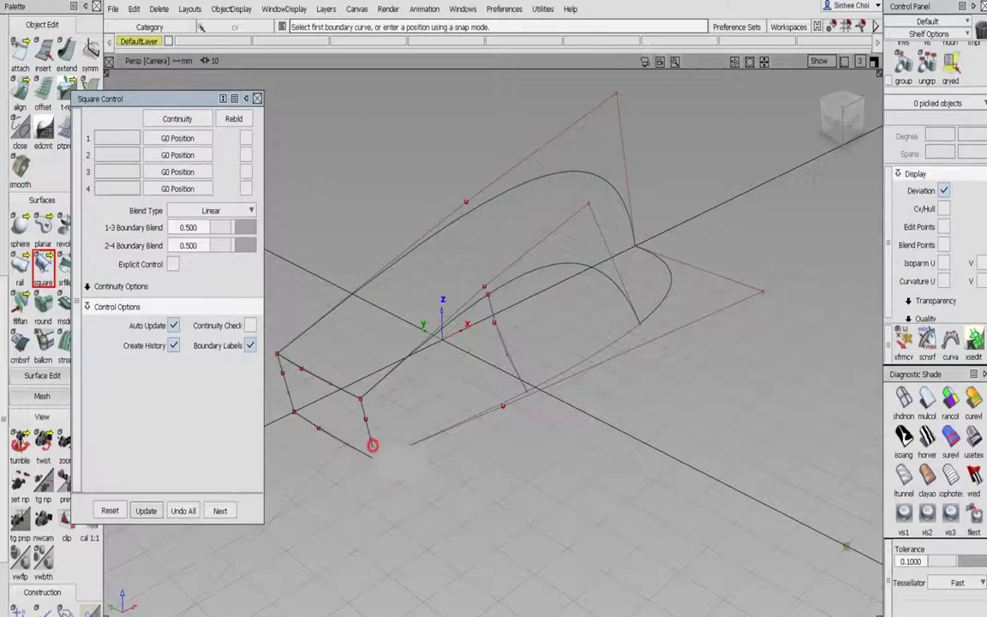
left_click(386, 454)
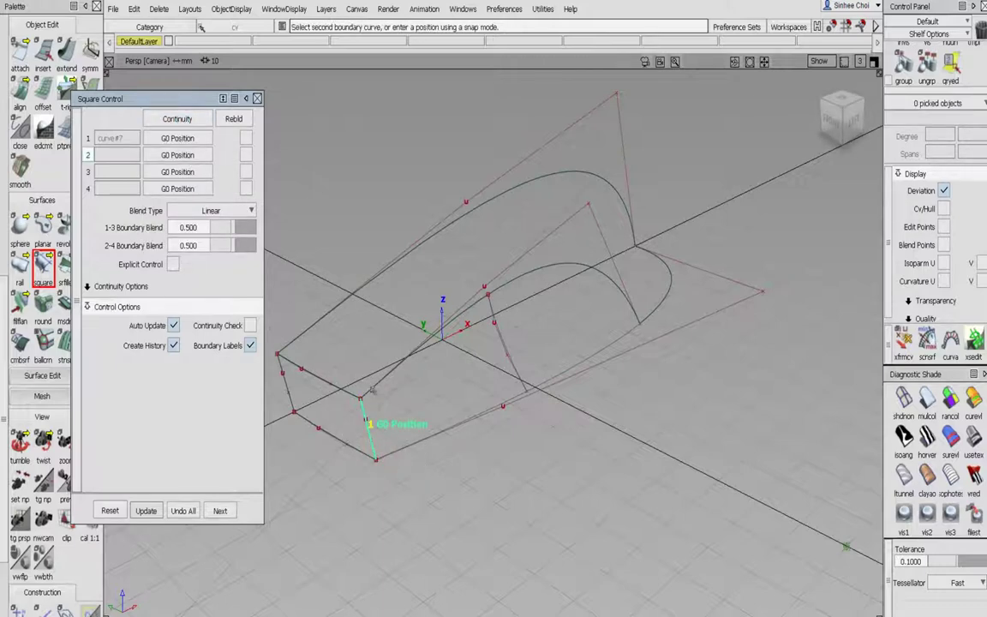
left_click(372, 390)
left_click(386, 416)
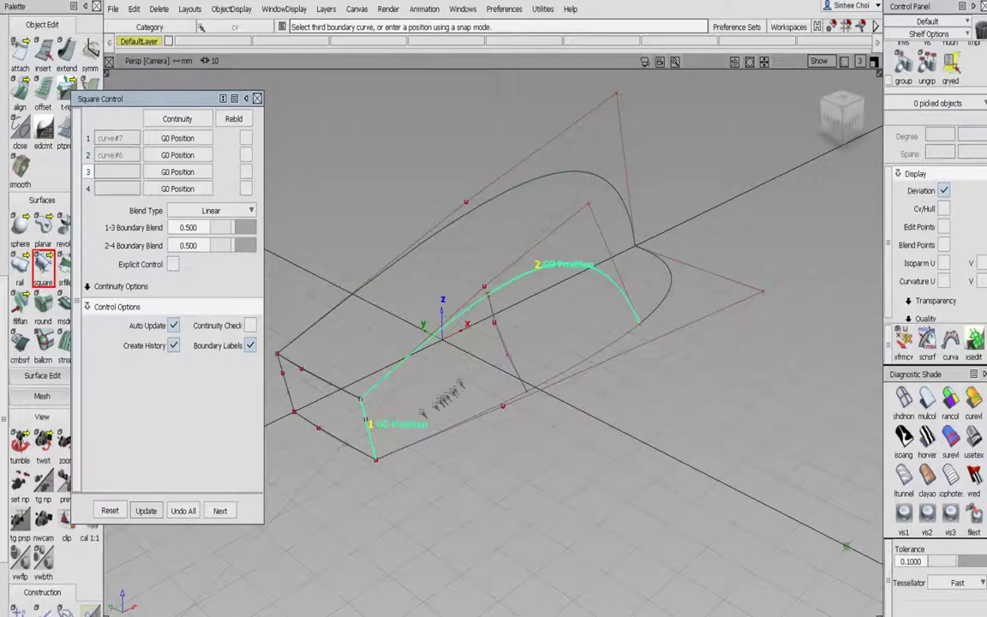
left_click(503, 343)
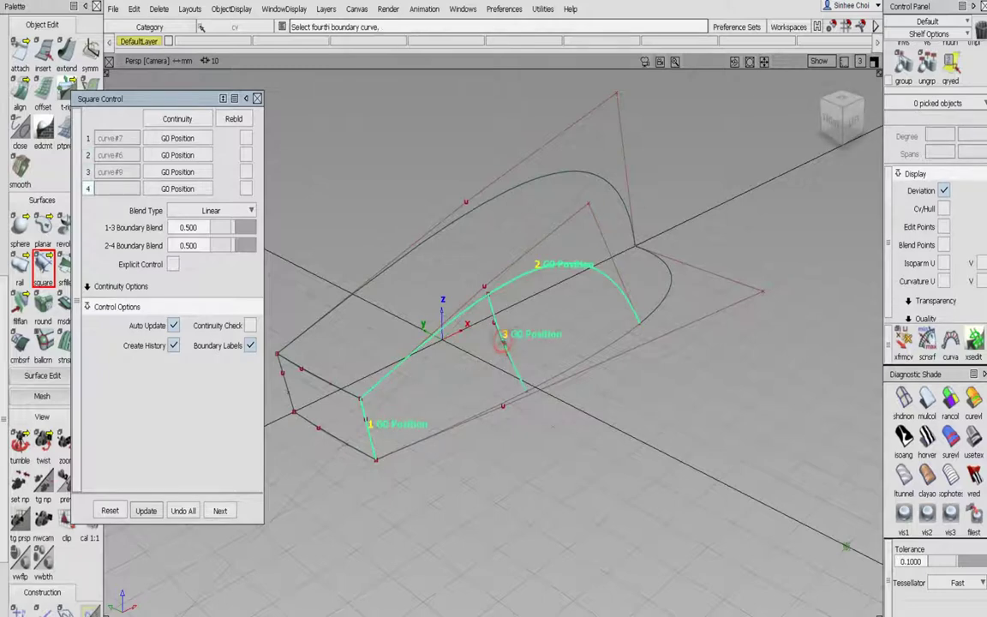
left_click(496, 401)
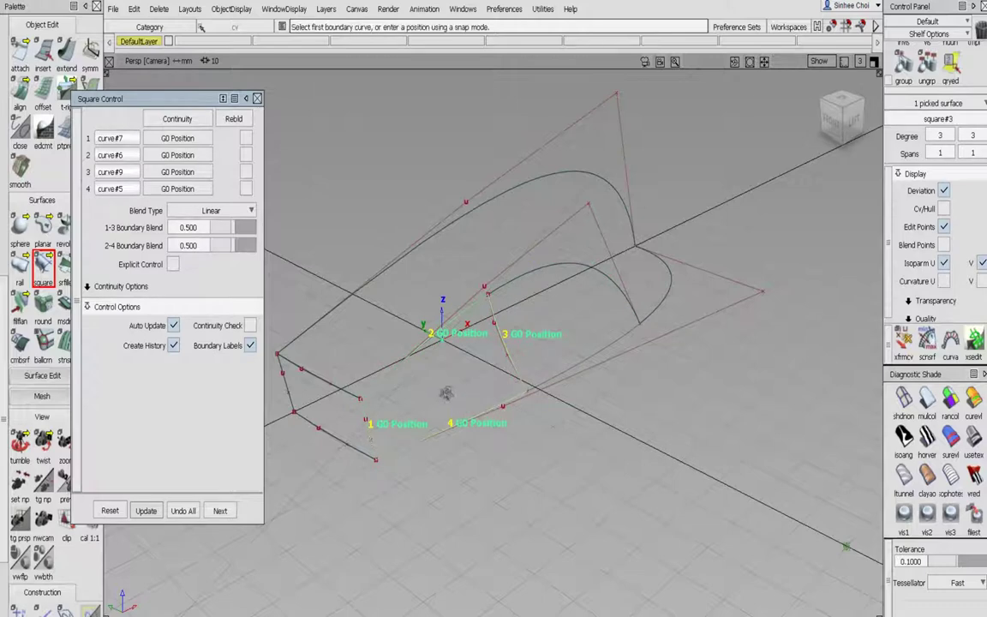
left_click(226, 509)
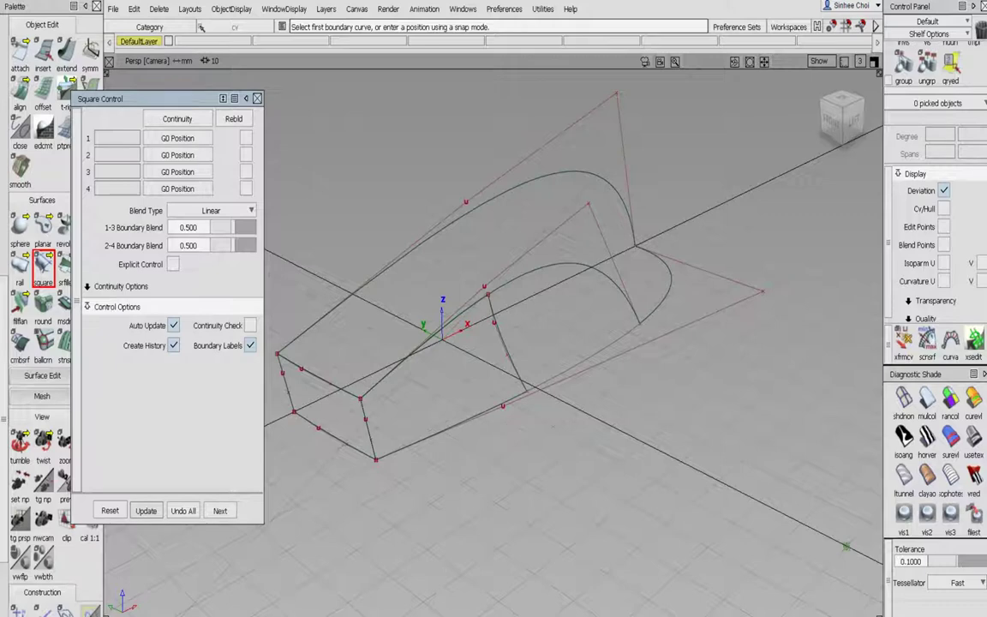
Detach the upper side curve near its crest, behind the middle cross curve.
left_click_drag(189, 99, 225, 81)
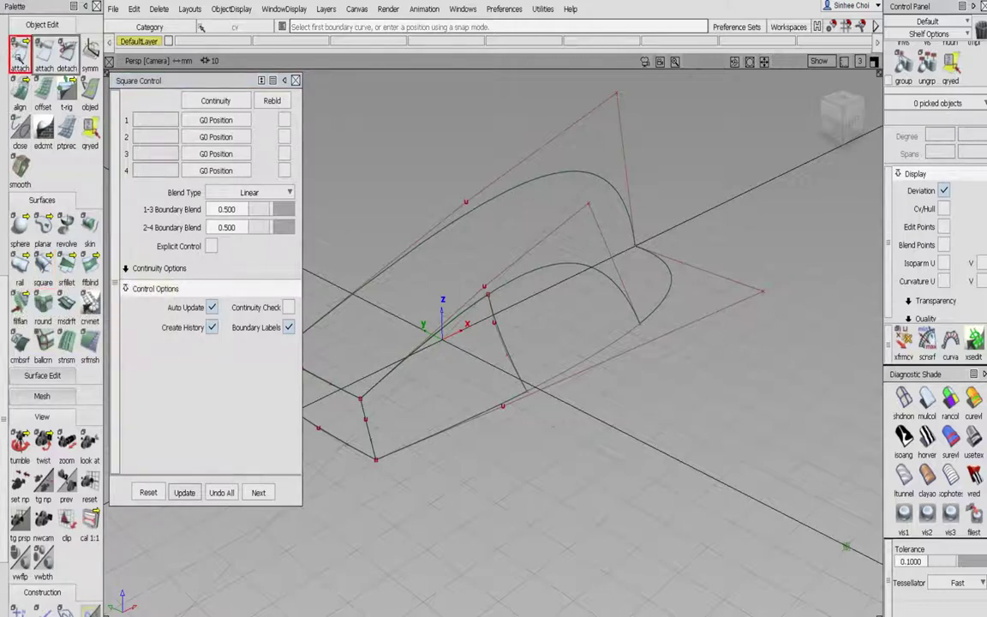
left_click_drag(20, 51, 67, 53)
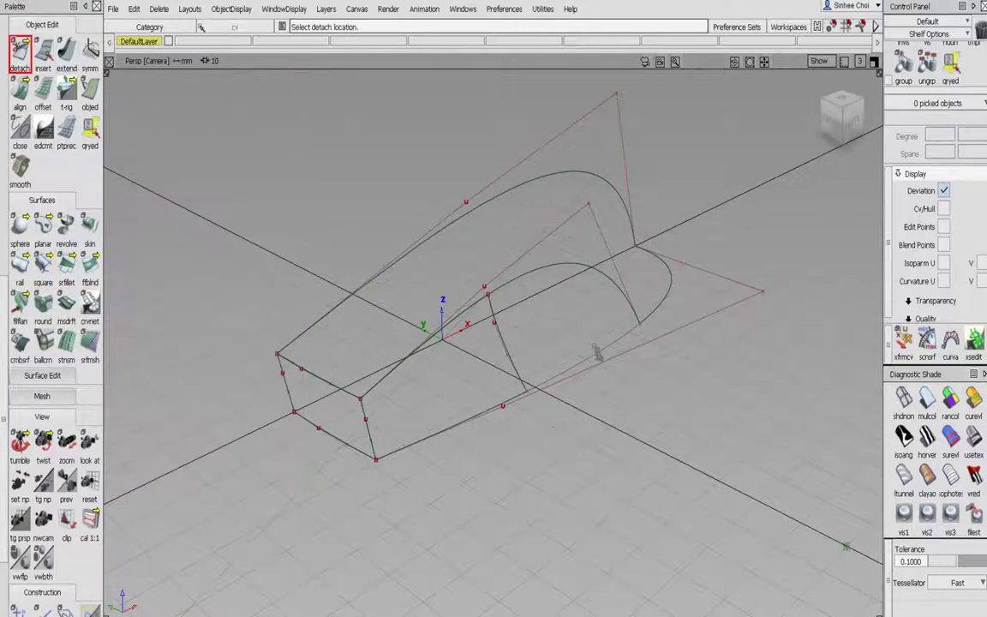
left_click(599, 271)
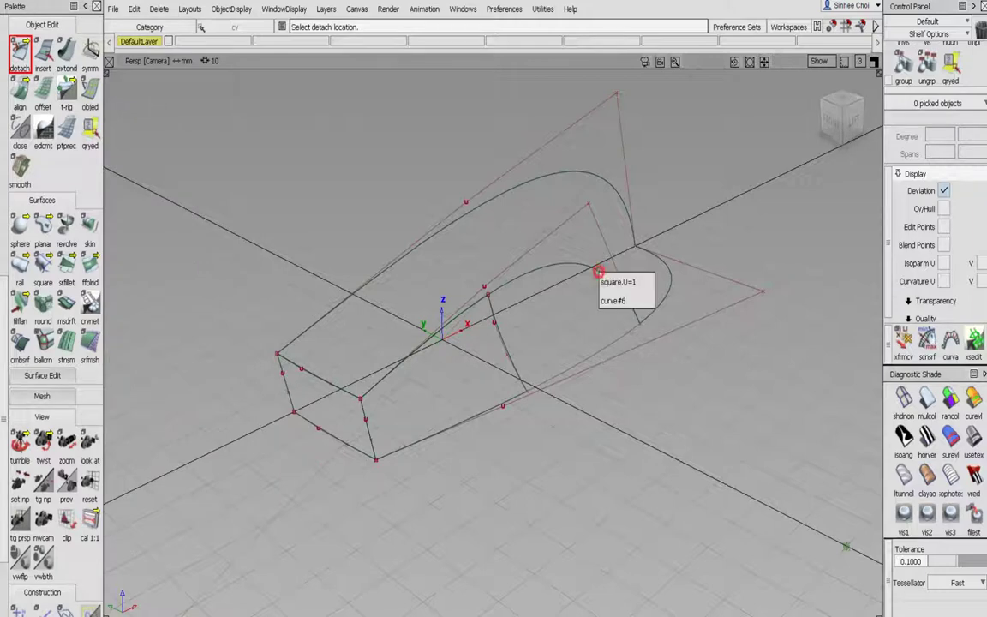
left_click(606, 299)
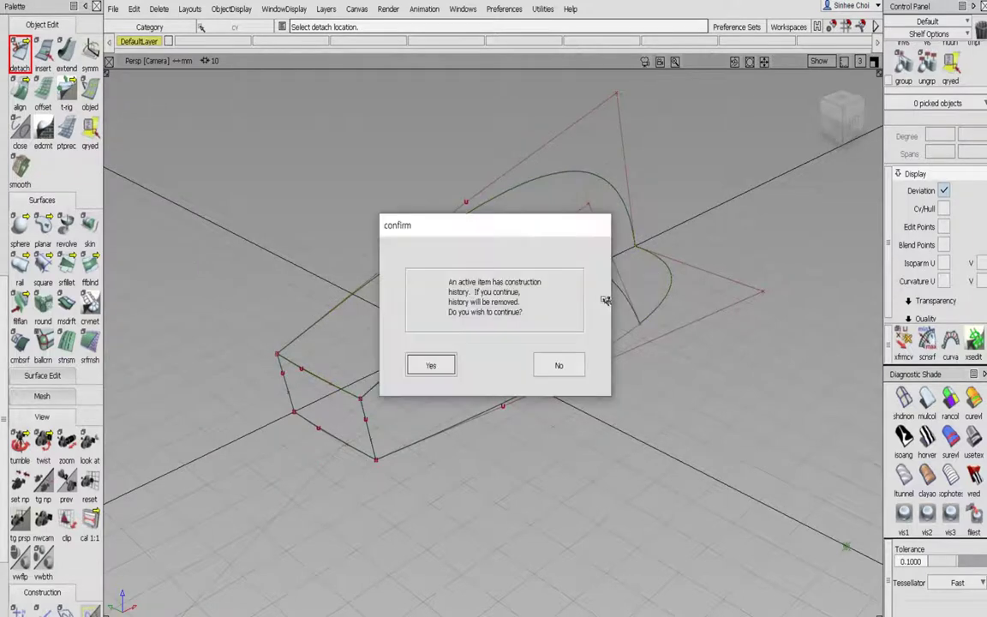
left_click(585, 265)
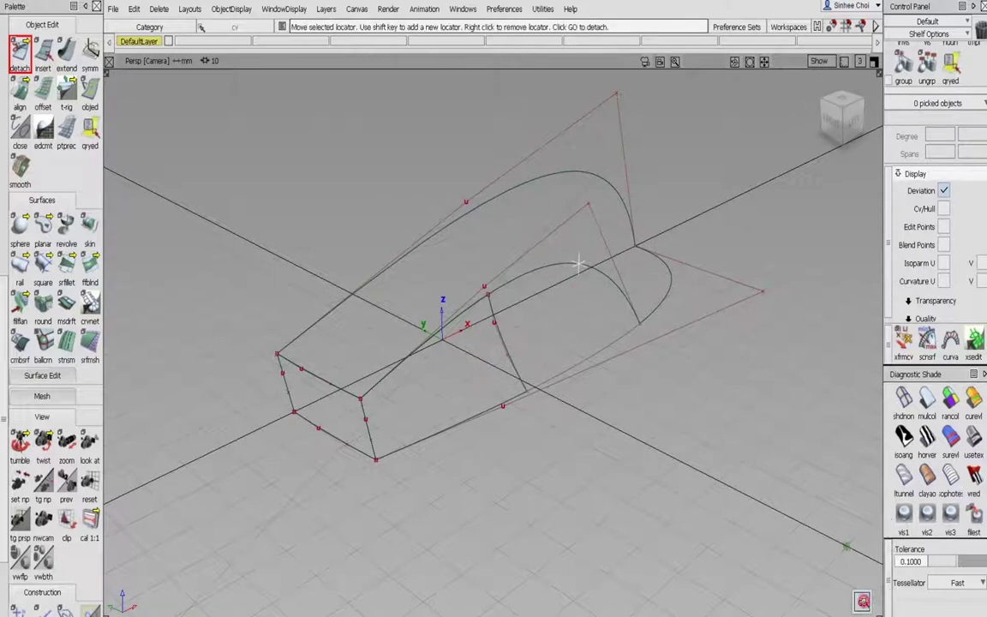
left_click(862, 601)
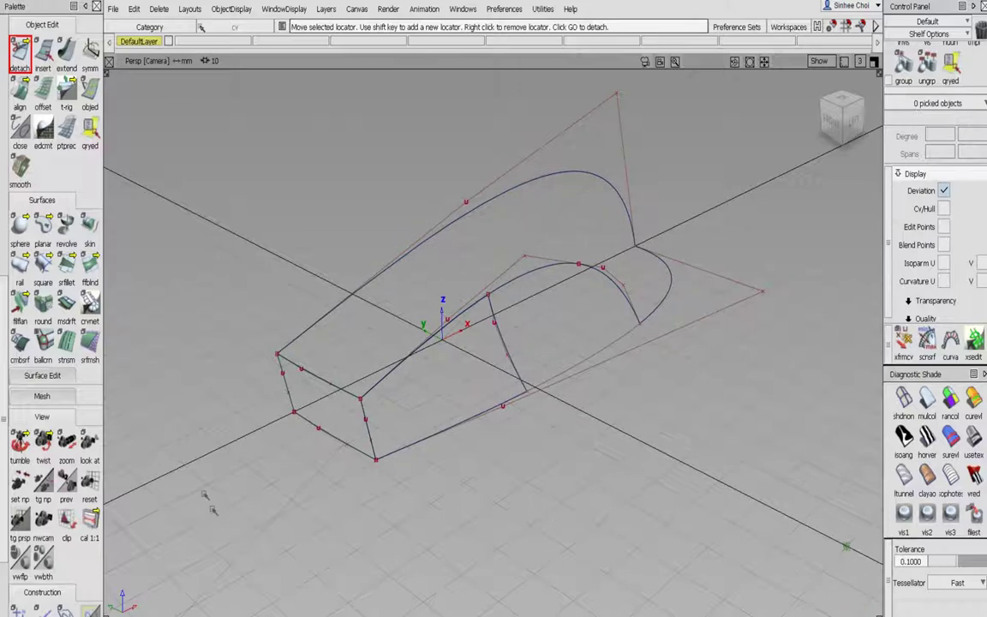
Fill the rear side opening with a Square surface, G2 Curvature to the front side surface's edge and G0 Position on the other three curves.
left_click(42, 271)
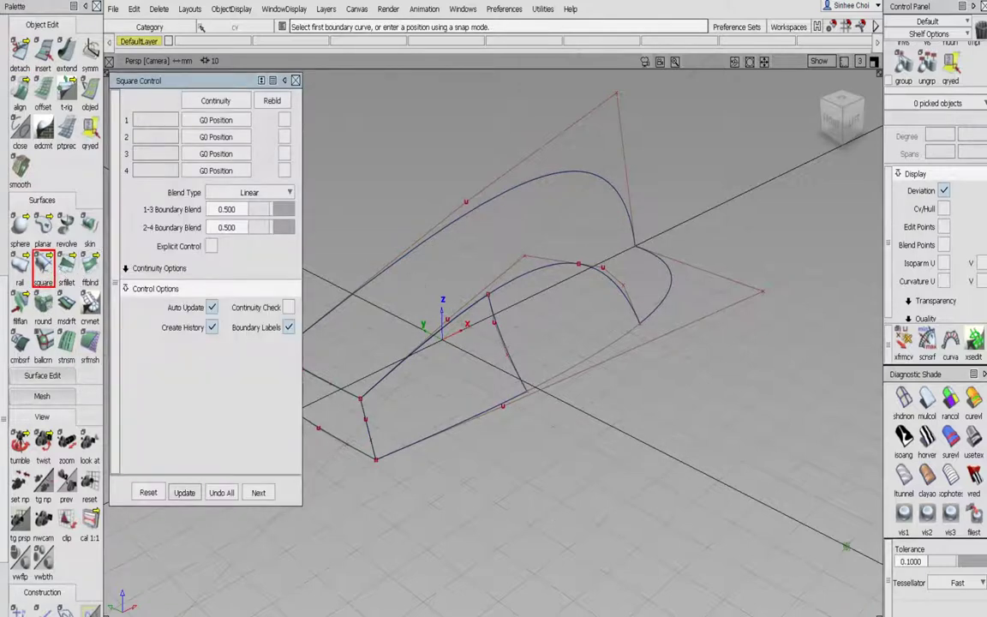
left_click(503, 344)
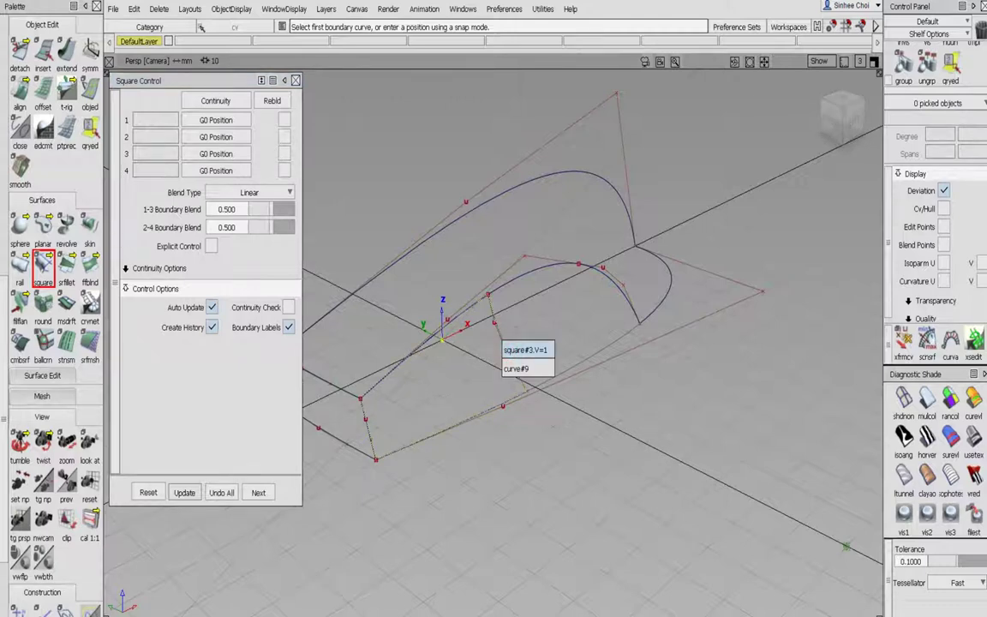
left_click(516, 366)
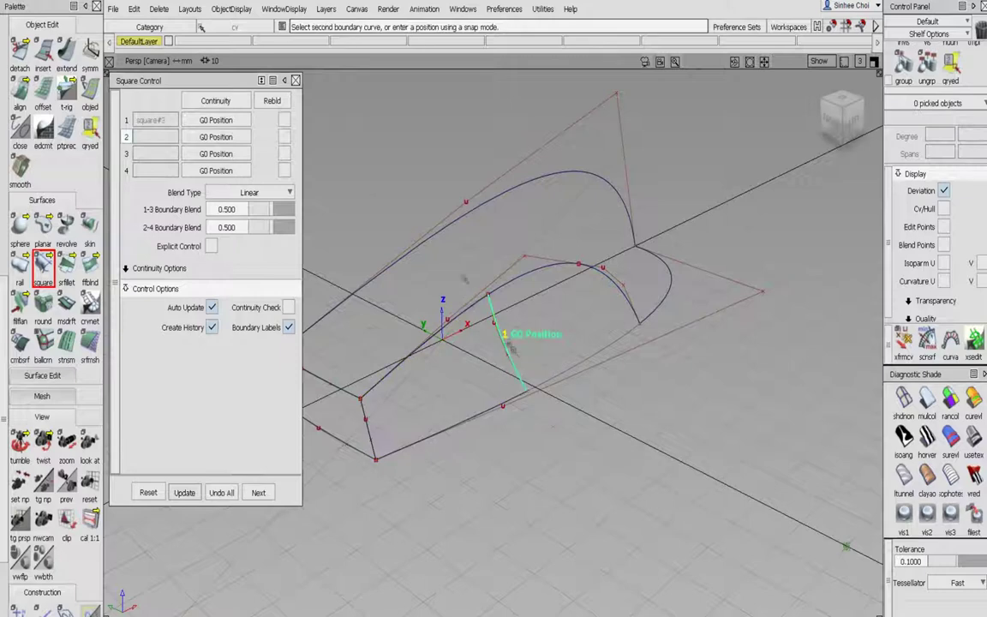
left_click(231, 120)
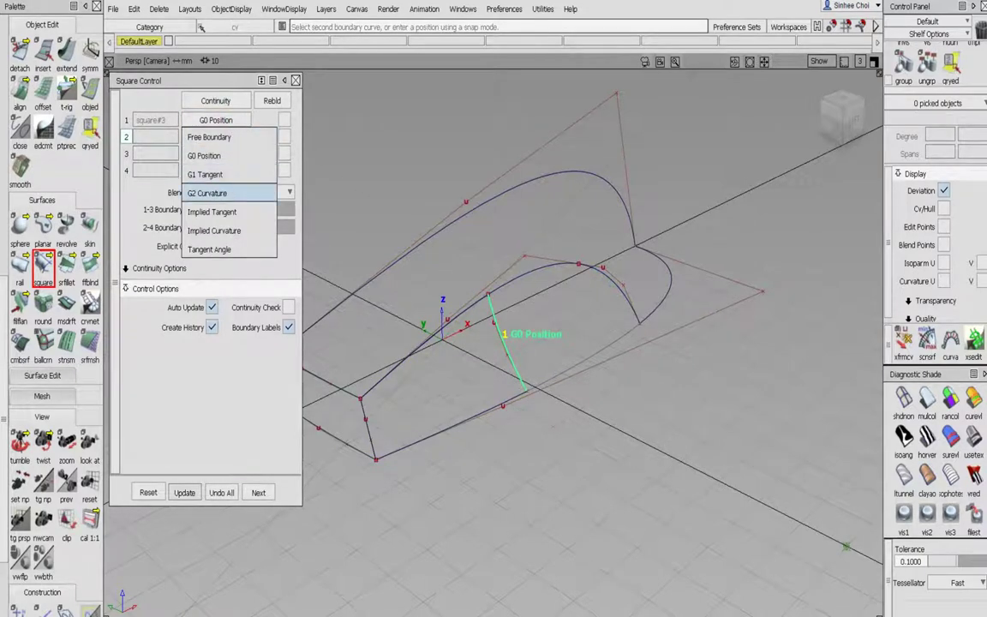
left_click(208, 193)
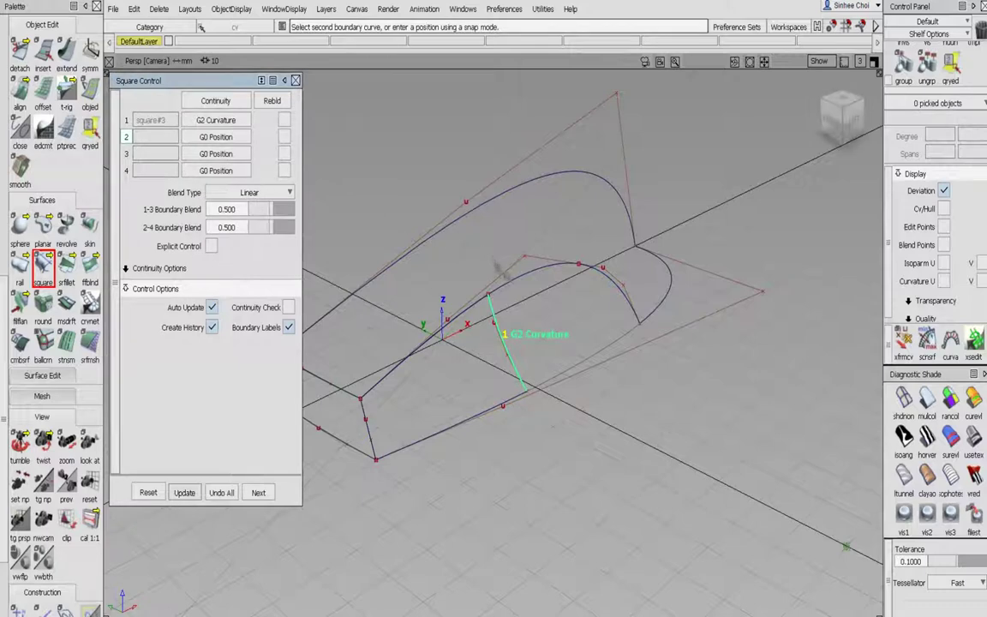
left_click(524, 311)
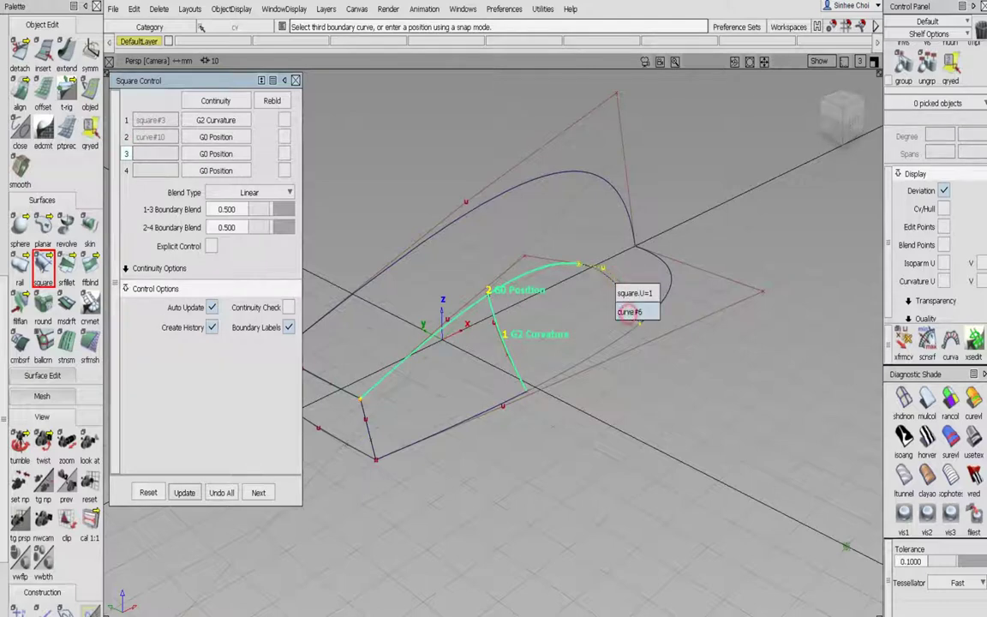
left_click(627, 310)
left_click(621, 339)
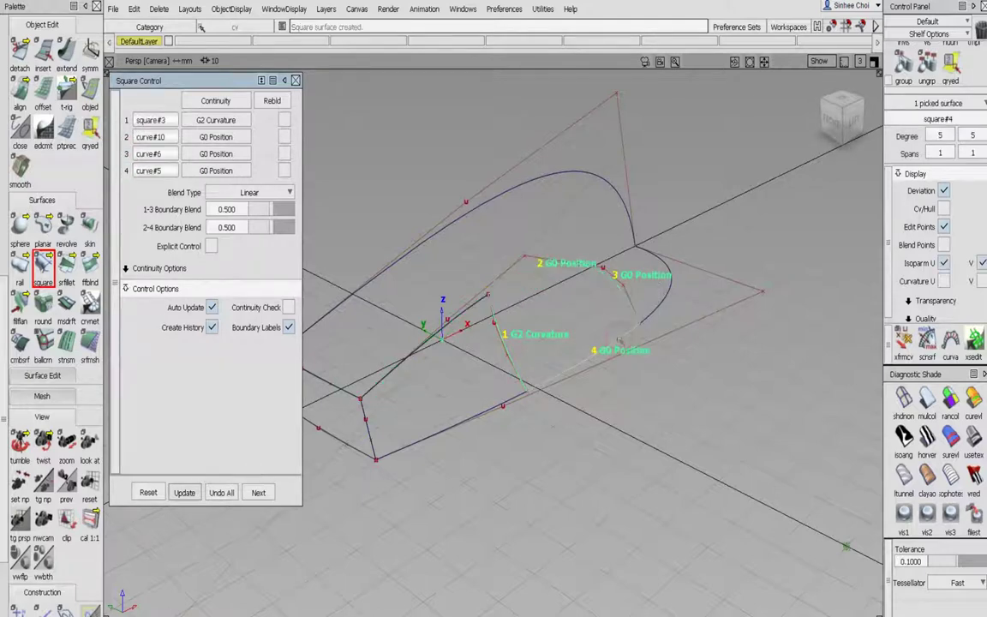
left_click(258, 491)
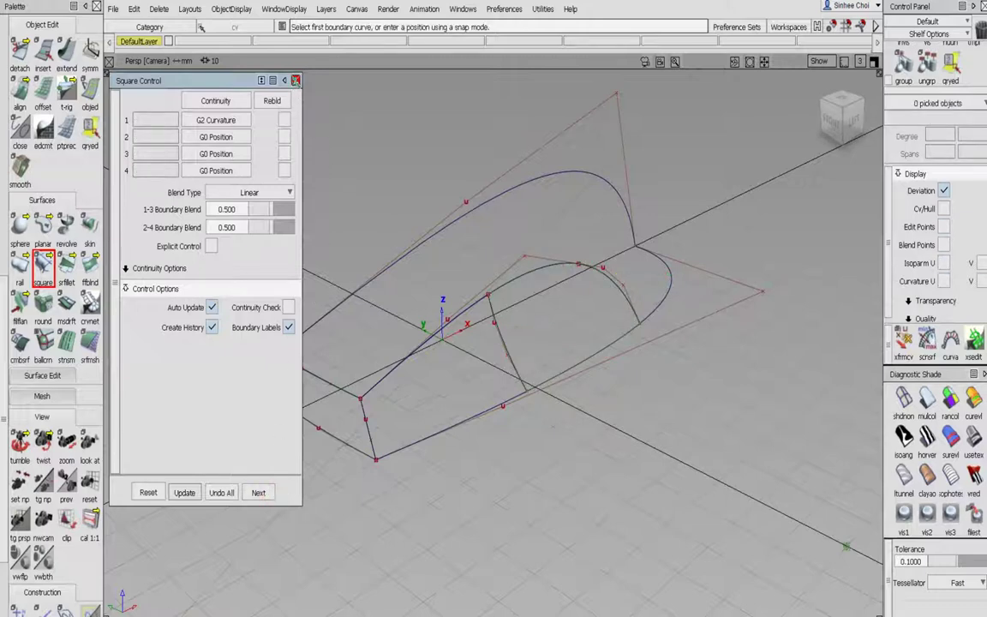
left_click(295, 81)
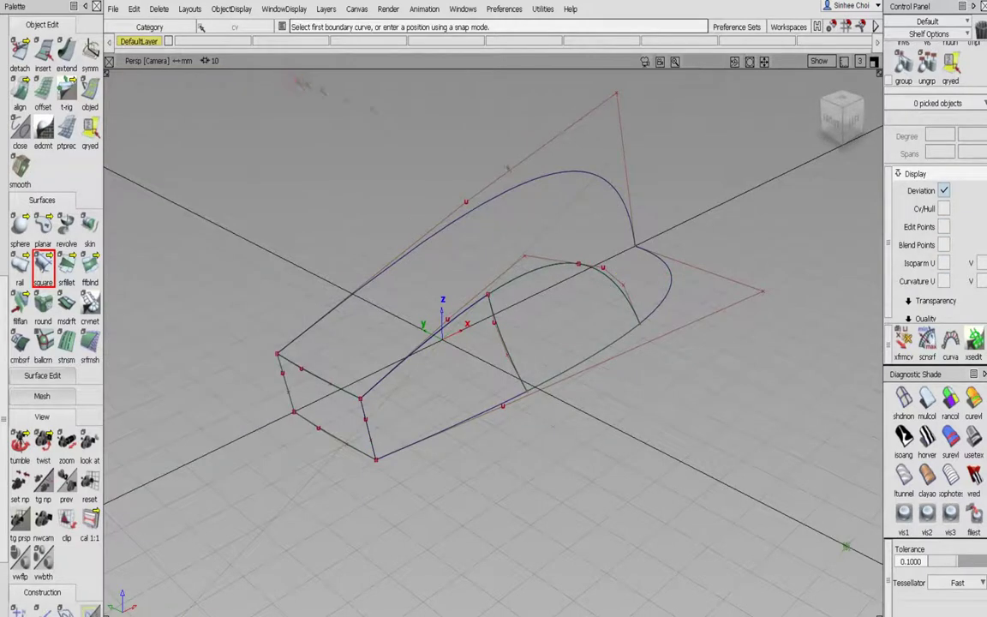
Check the surfaces with horizontal/vertical stripe shading at a tolerance of 0.01.
left_click(926, 441)
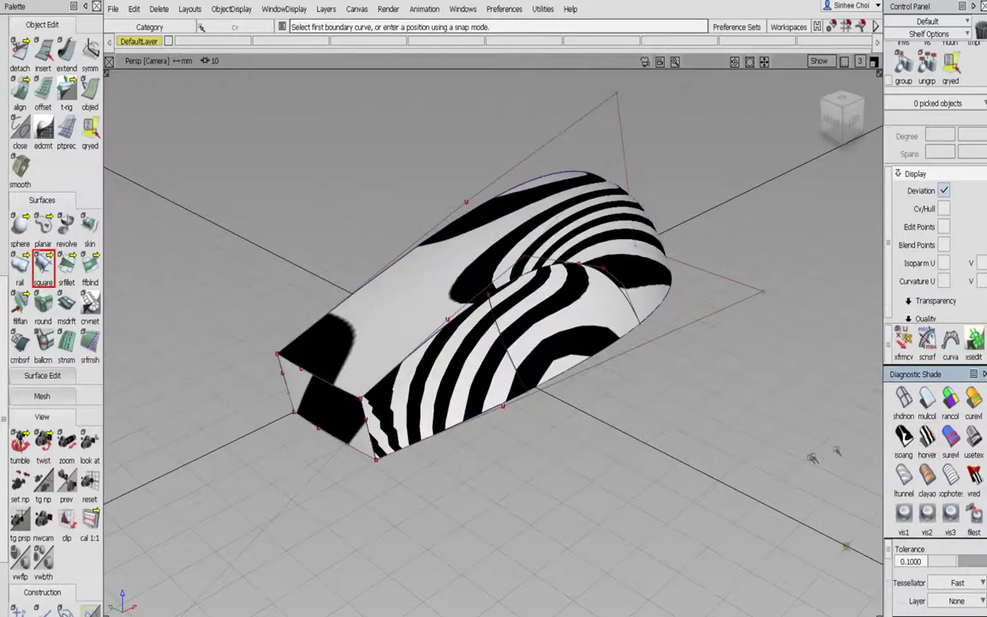
left_click_drag(944, 566, 934, 566)
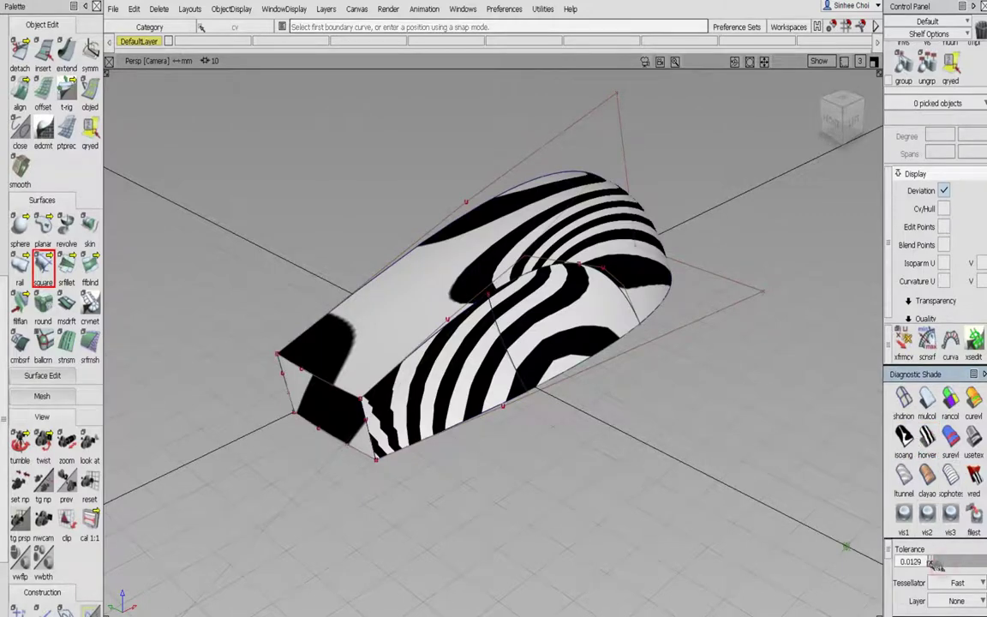
mouse_move(726, 519)
left_mouse_down()
mouse_move(633, 510)
mouse_move(641, 515)
mouse_move(606, 467)
left_mouse_up()
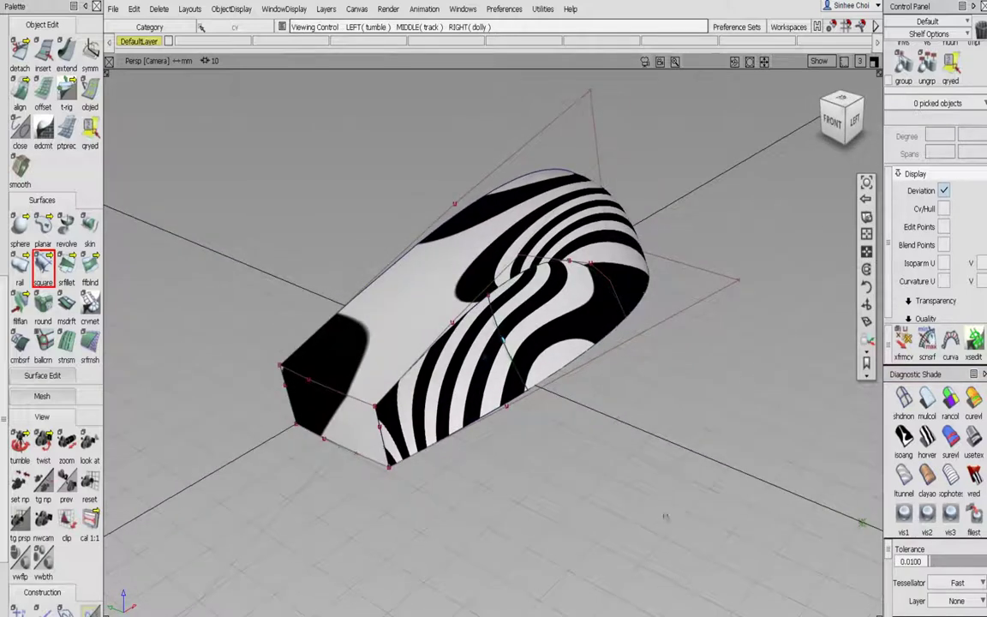
Shade the shell with vis1 and inspect it mirrored using DefaultLayer symmetry.
left_click(904, 512)
left_click_drag(646, 437, 657, 473, "alt+shift")
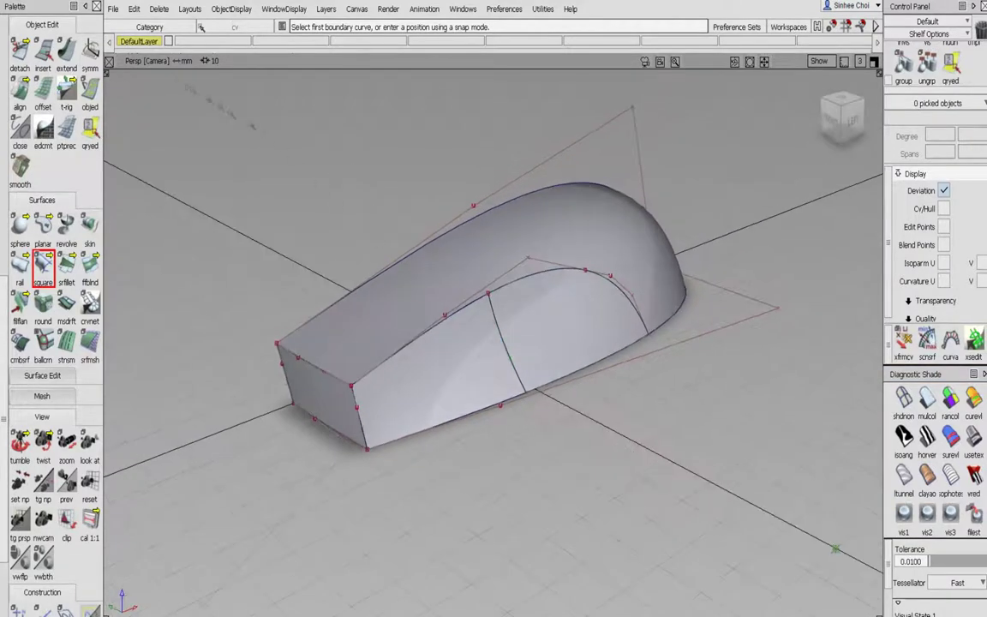
left_click_drag(144, 41, 146, 110)
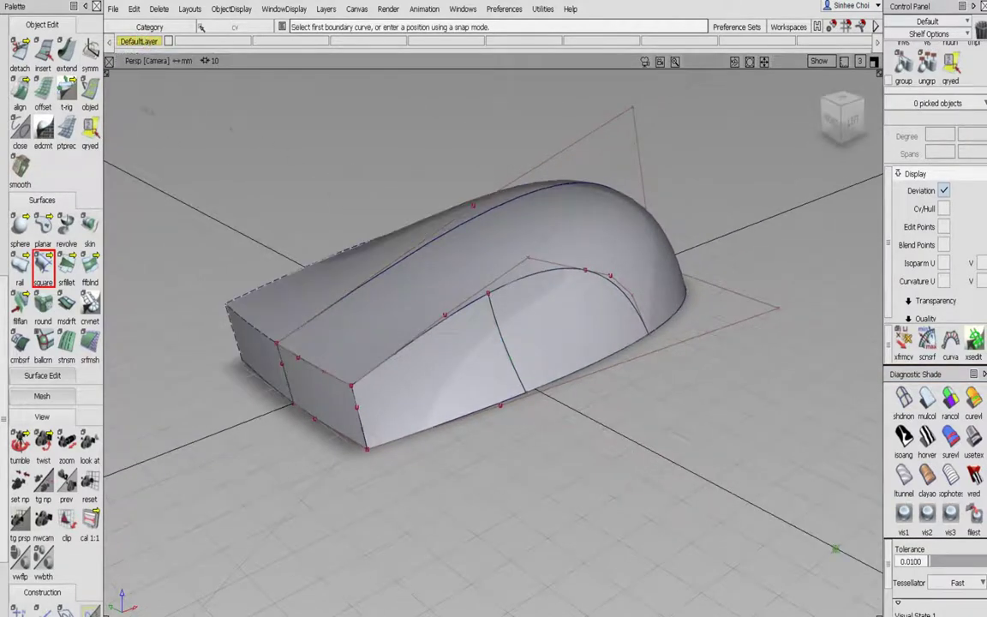
mouse_move(501, 204)
left_mouse_down("alt+shift")
mouse_move(555, 231)
mouse_move(397, 375)
mouse_move(163, 291)
mouse_move(51, 267)
mouse_move(360, 283)
mouse_move(551, 223)
mouse_move(557, 236)
mouse_move(510, 221)
left_mouse_up("alt+shift")
Turn off symmetry for DefaultLayer and remove the diagnostic shading.
right_click(137, 41)
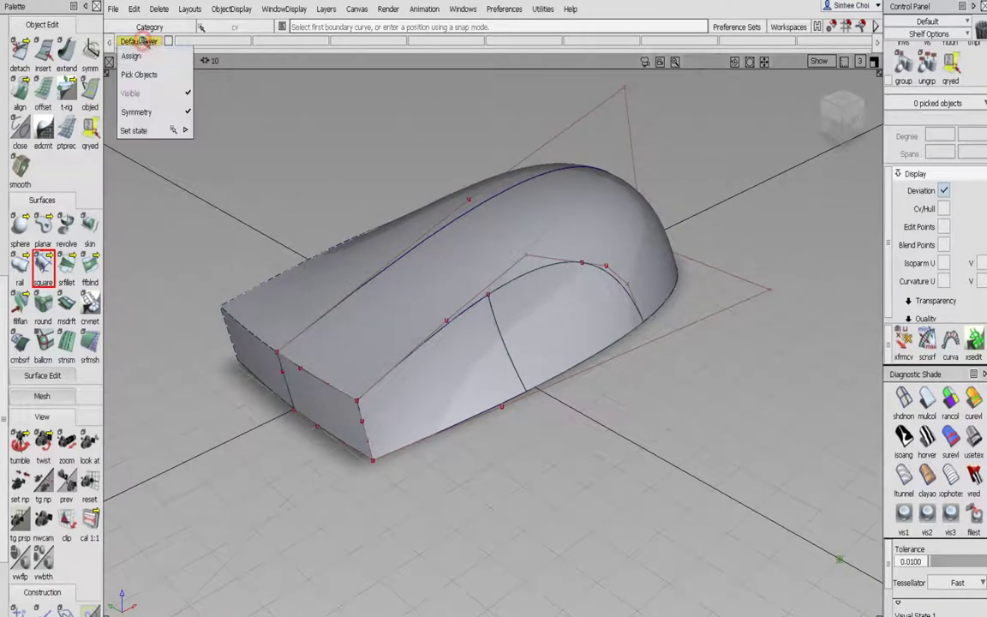
left_click(152, 113)
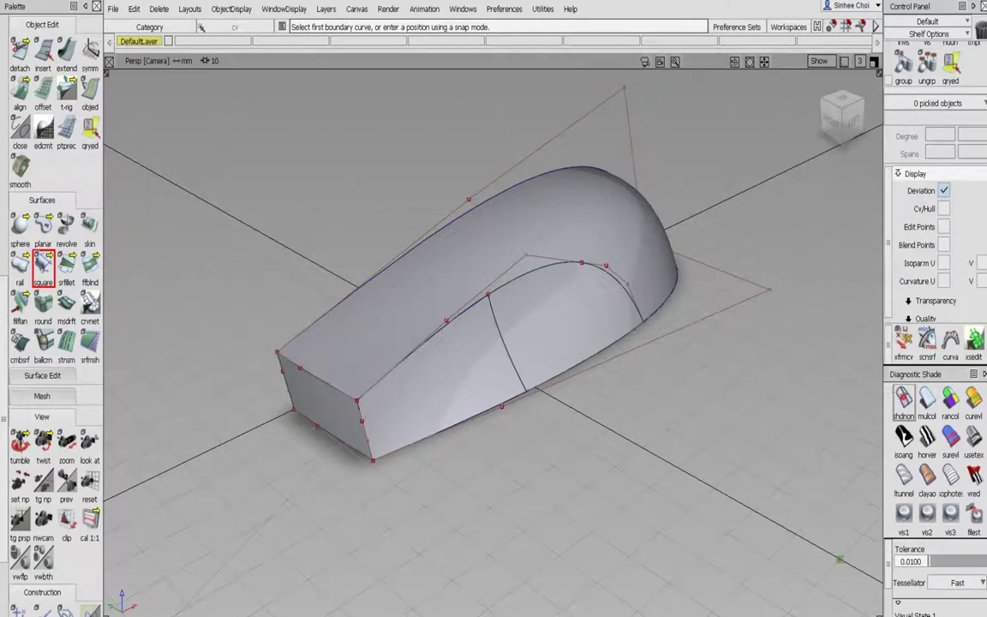
left_click(903, 399)
right_click_drag(697, 225, 650, 265, "alt+shift")
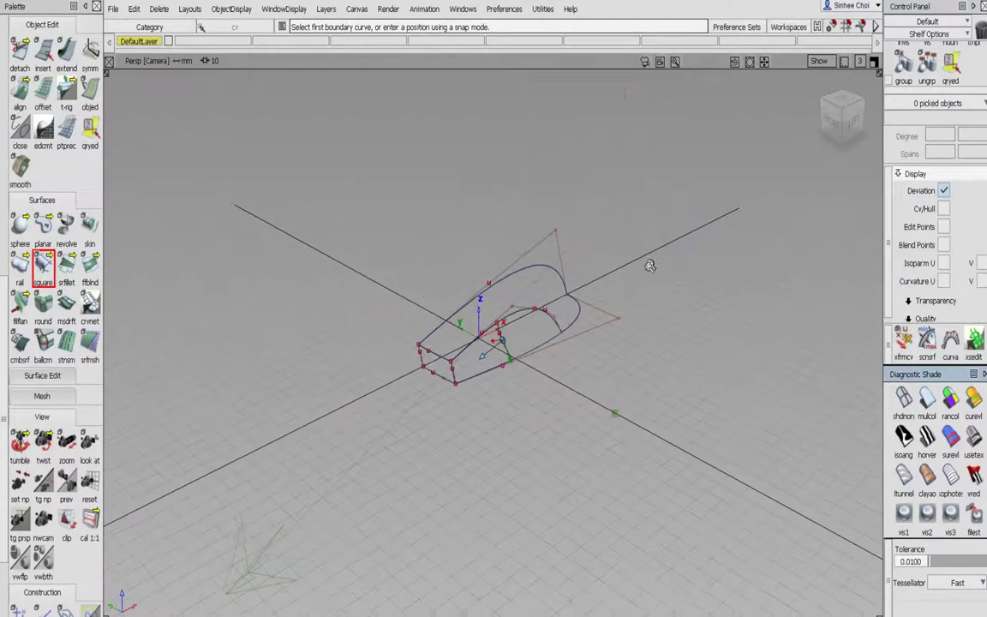
Hide the lights in the perspective view.
left_click(819, 61)
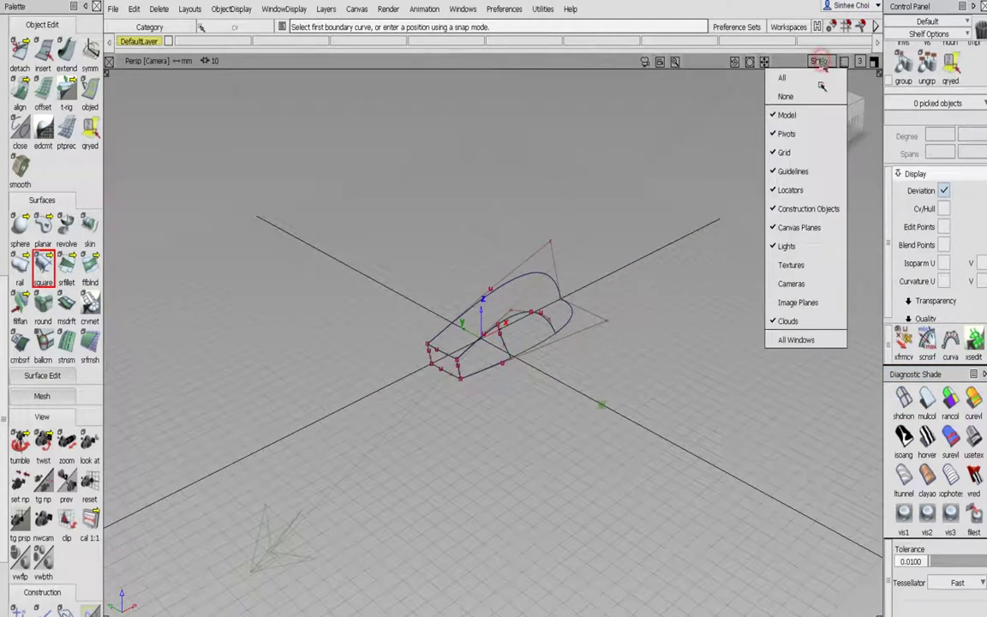
left_click(809, 245)
right_click_drag(608, 314, 624, 271, "alt+shift")
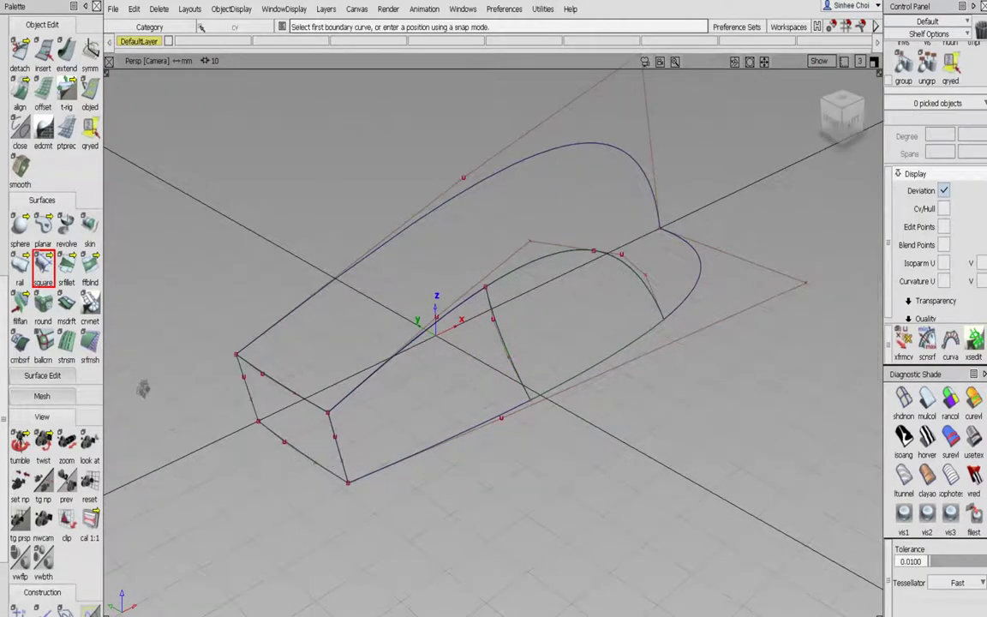
Set up a Surface Fillet with Chord construction between the flat end surface and the adjoining front side surface.
left_click(66, 267)
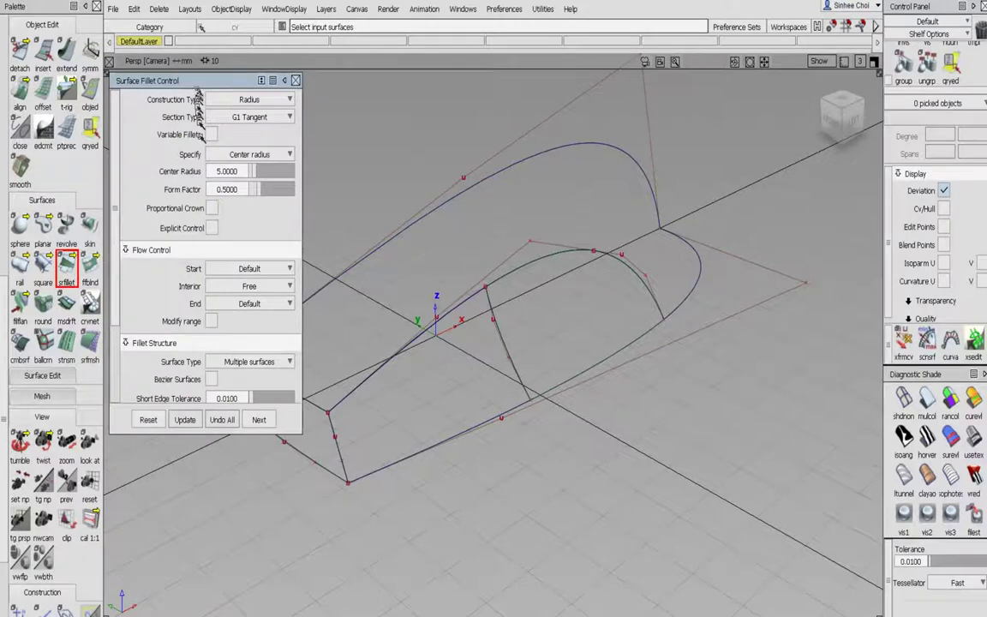
left_click_drag(198, 79, 128, 96)
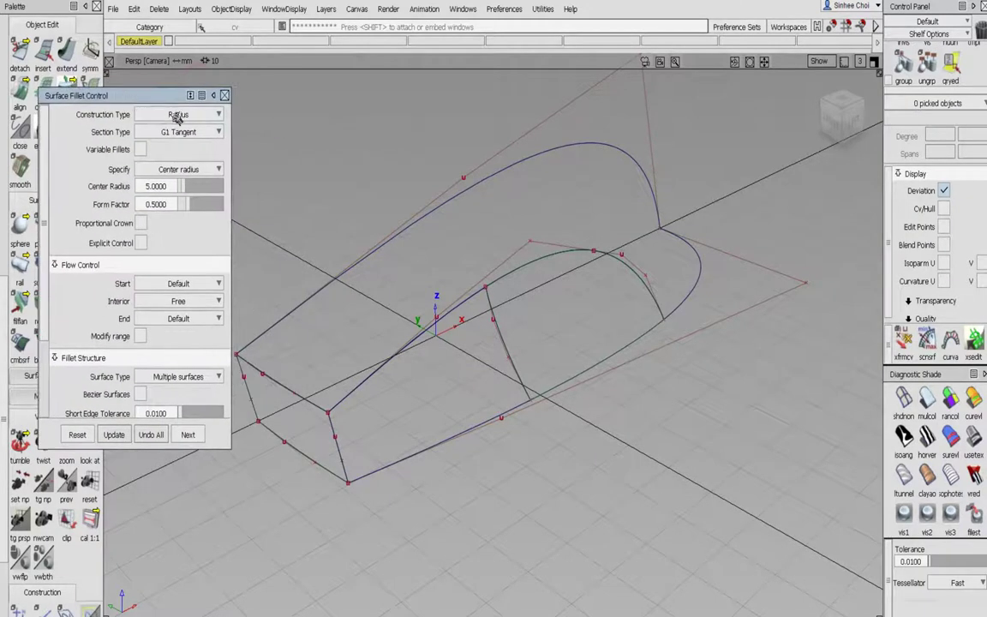
left_click(178, 114)
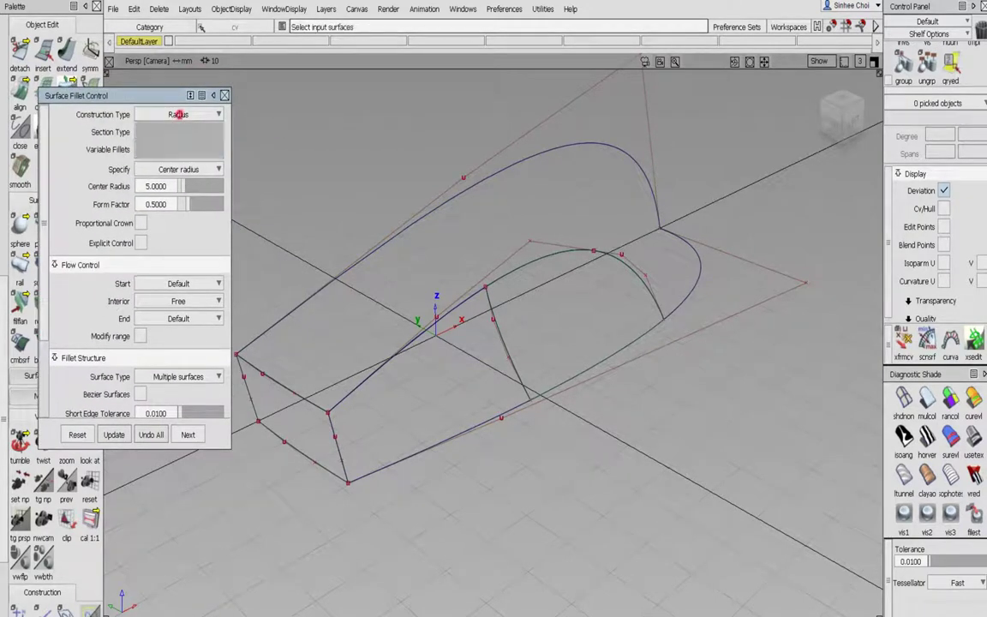
left_click(175, 132)
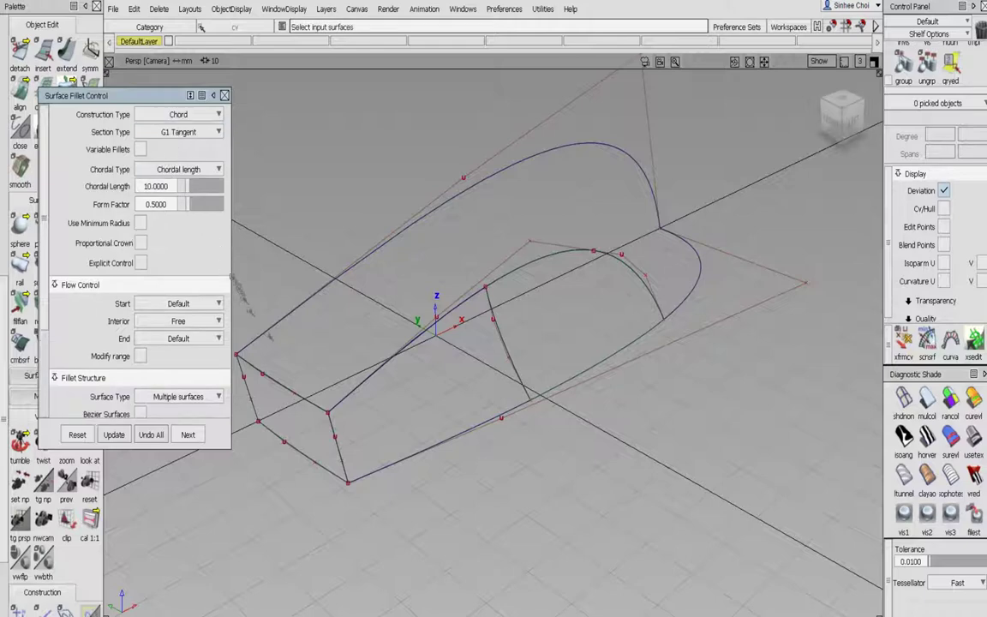
left_click(325, 442)
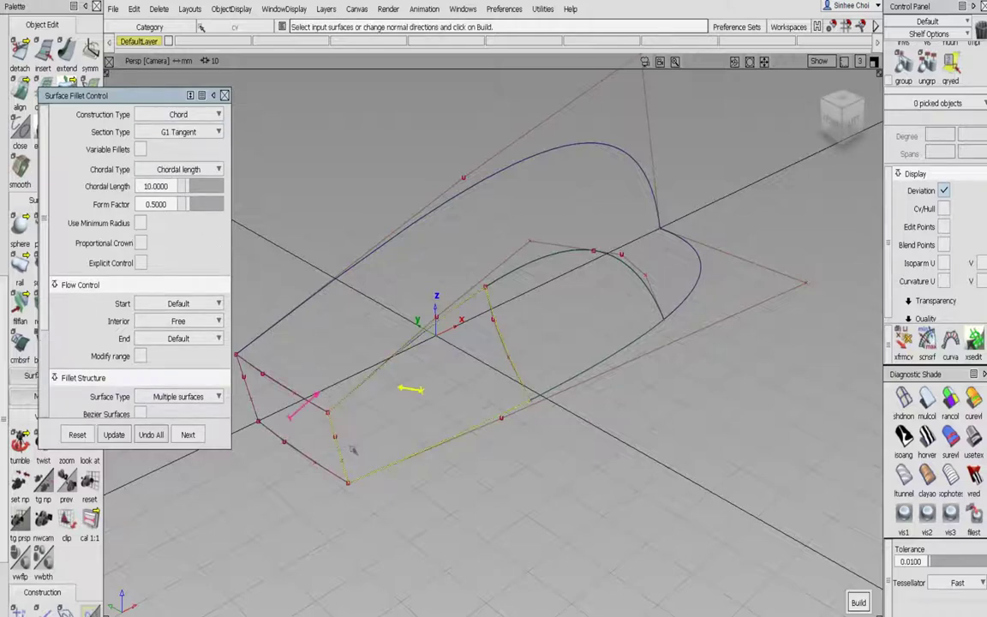
Set the fillet's start and end flow control to Connect and build the fillet.
left_click(203, 305)
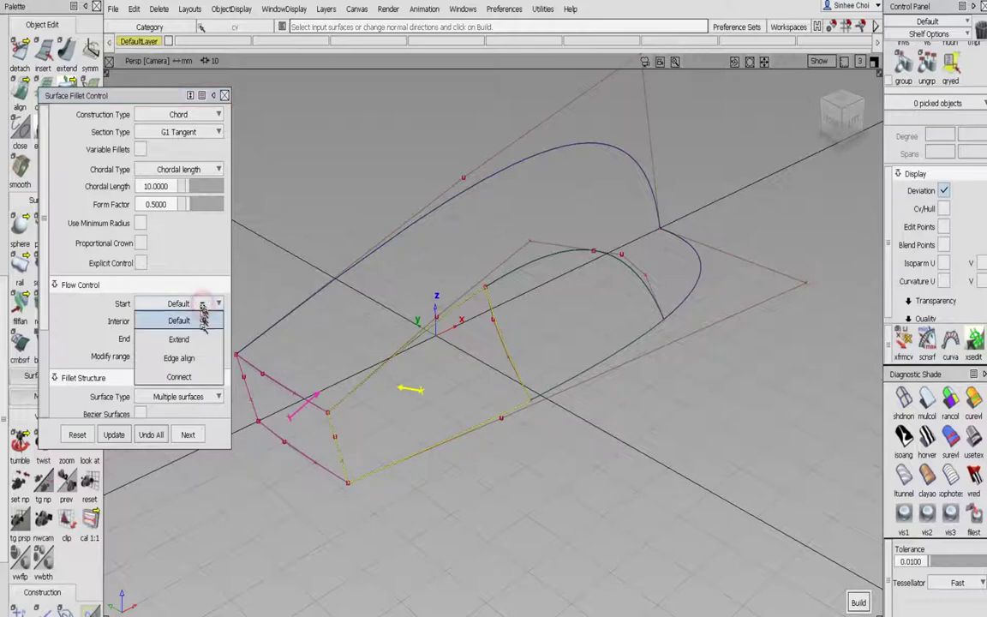
left_click(203, 375)
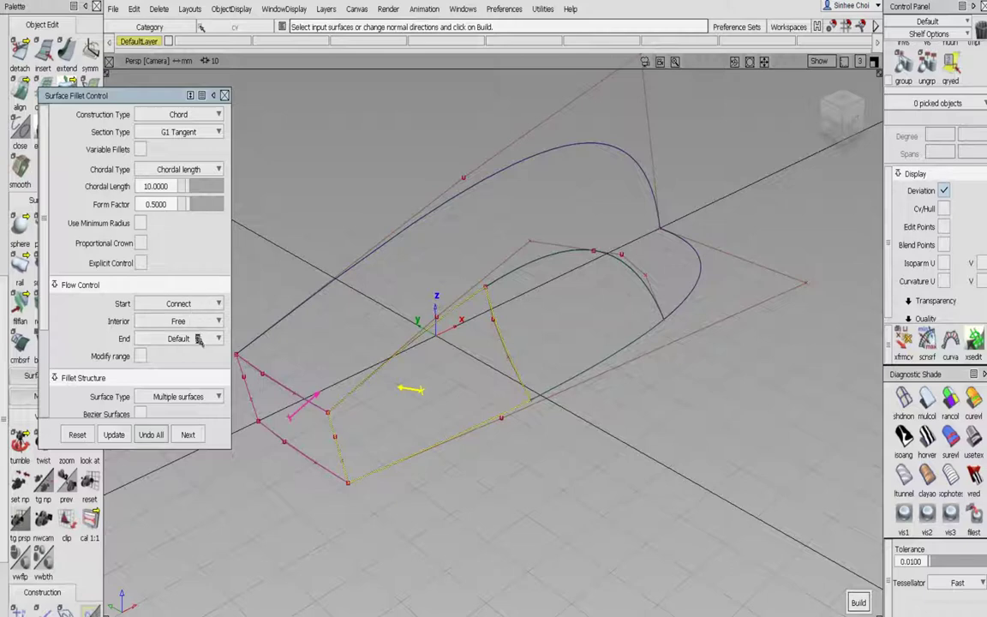
left_click(199, 339)
left_click(203, 410)
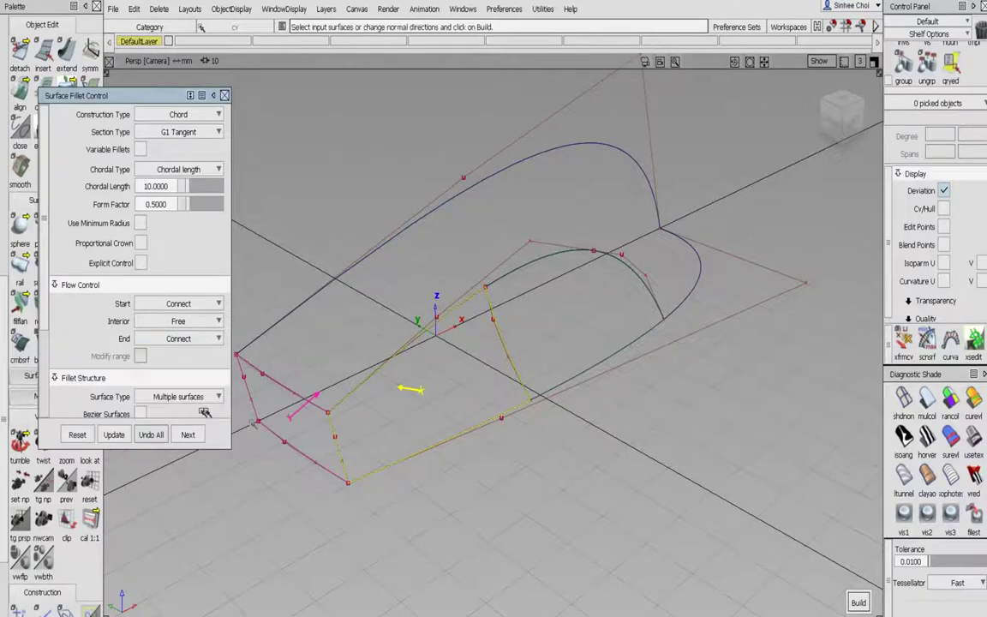
left_click(856, 602)
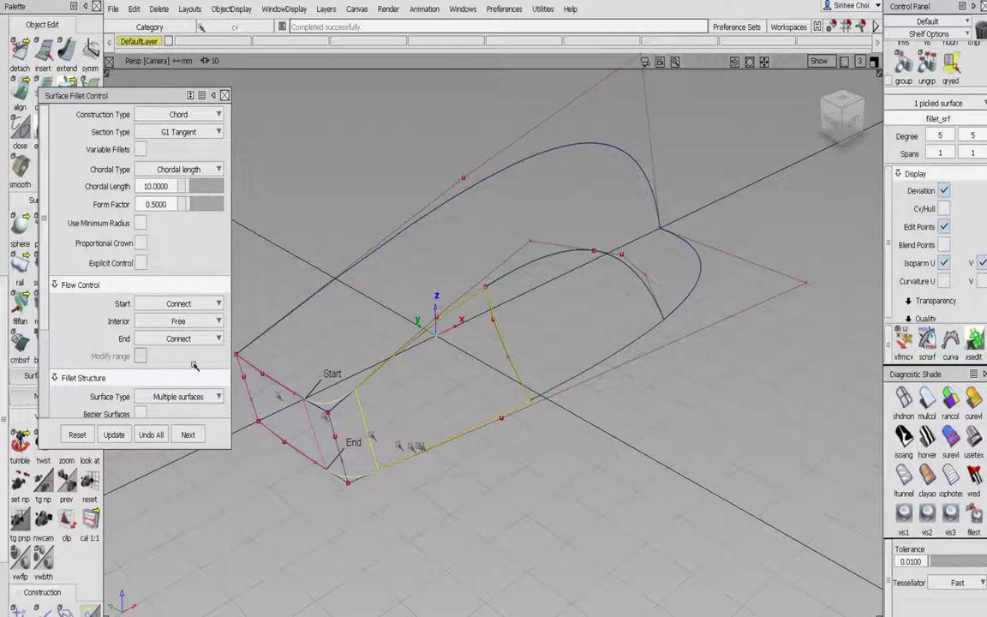
Set the end fillet's chordal length to 5.
left_click(171, 186)
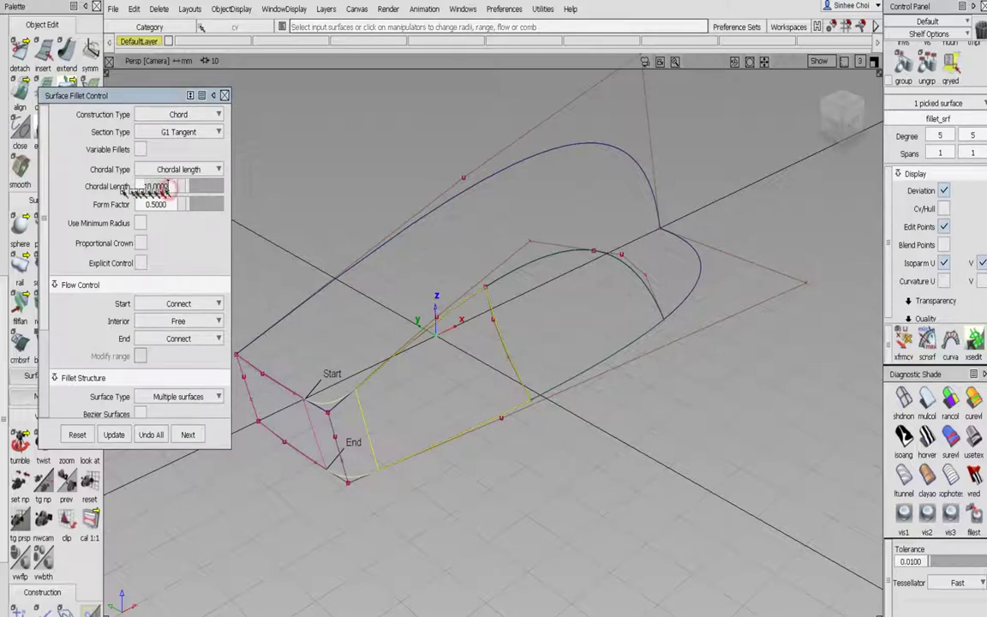
type("5")
key("Return")
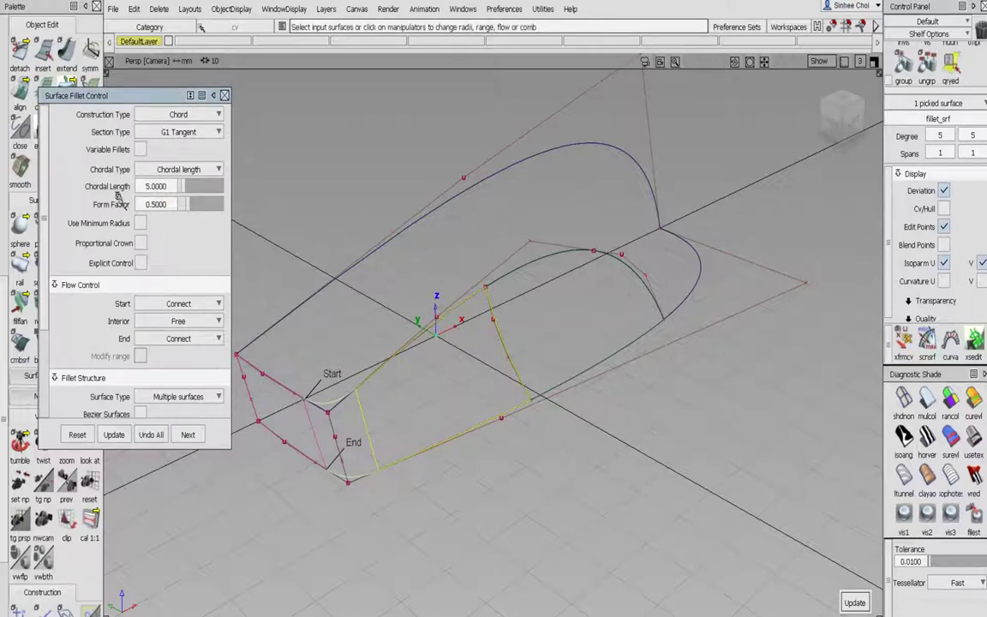